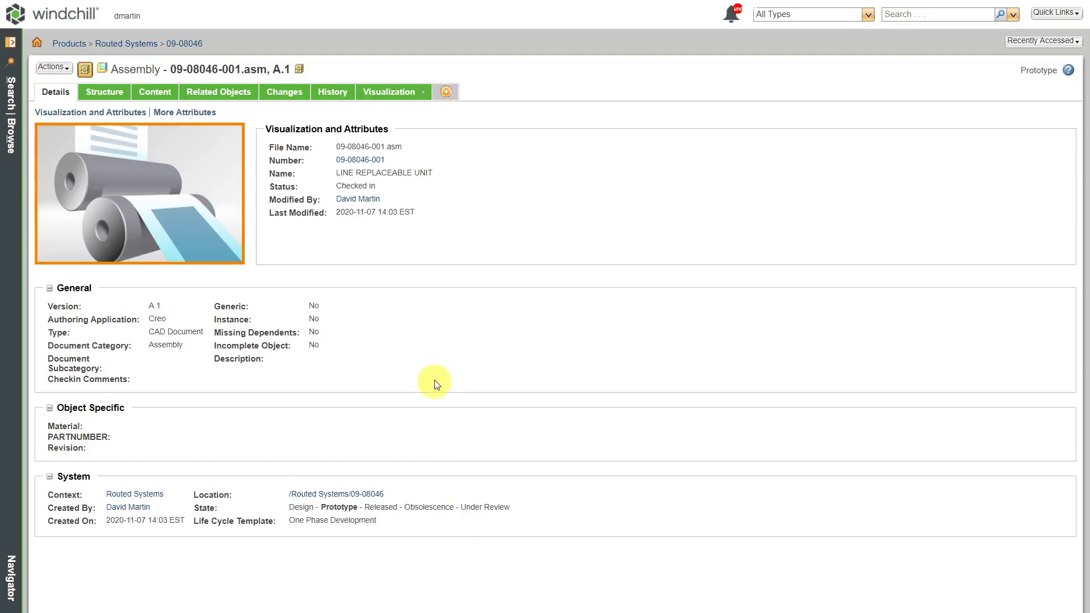
- Go from the Navigator's Browse list to the Site Utilities page
left_click(12, 142)
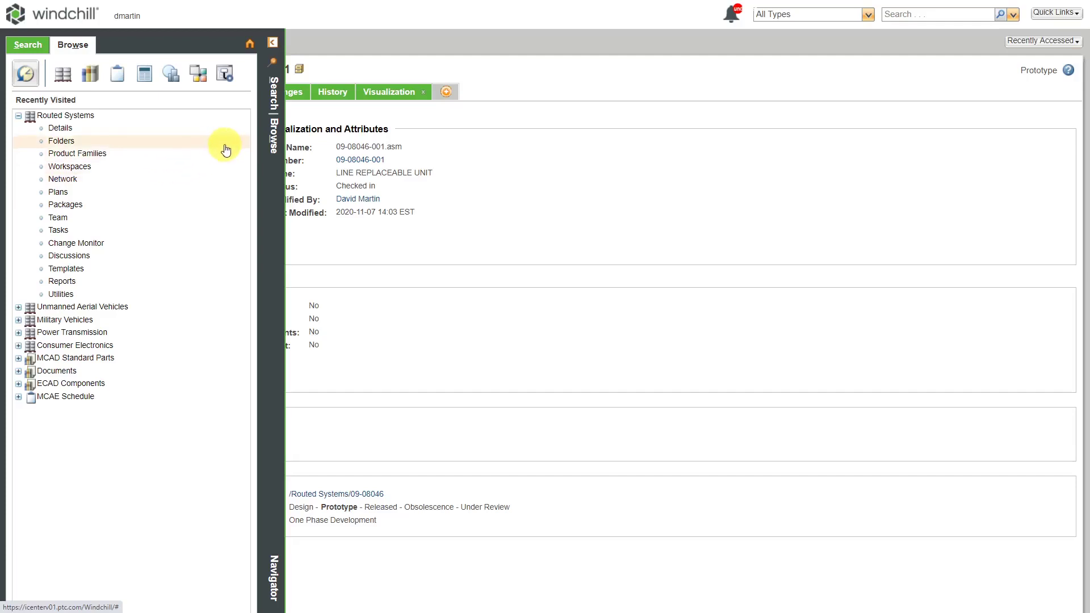
left_click(200, 75)
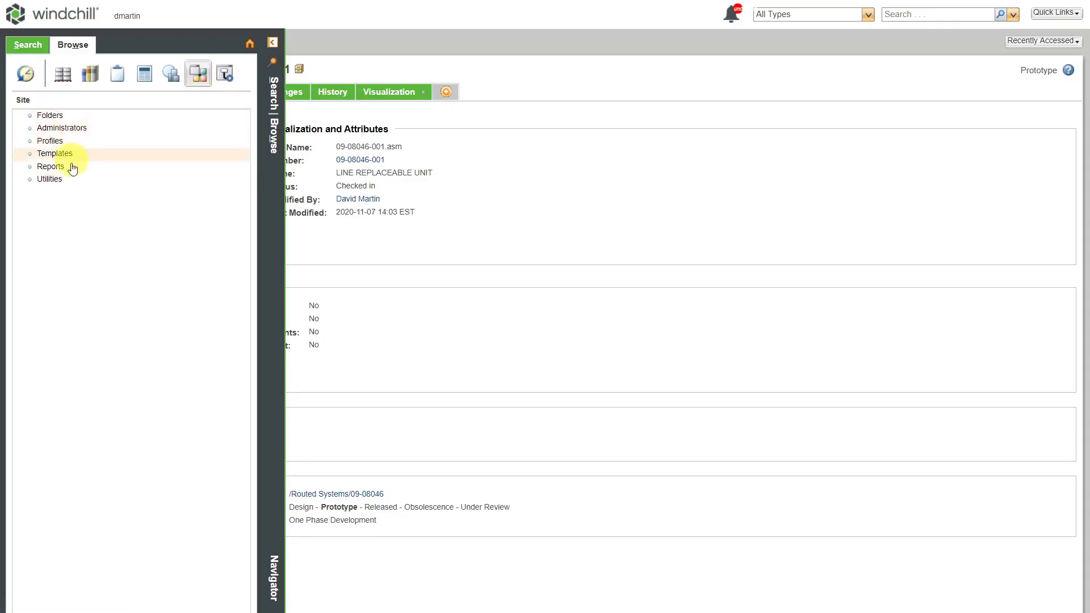
left_click(56, 179)
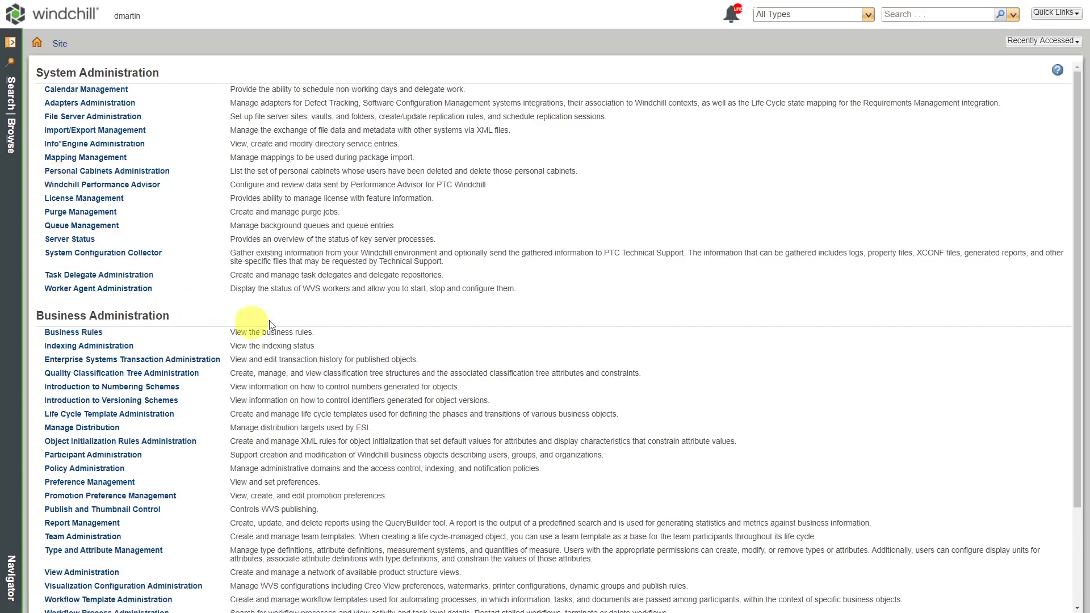
- Open Life Cycle Template Administration and inspect the One Phase Development template's Design phase
left_click(161, 419)
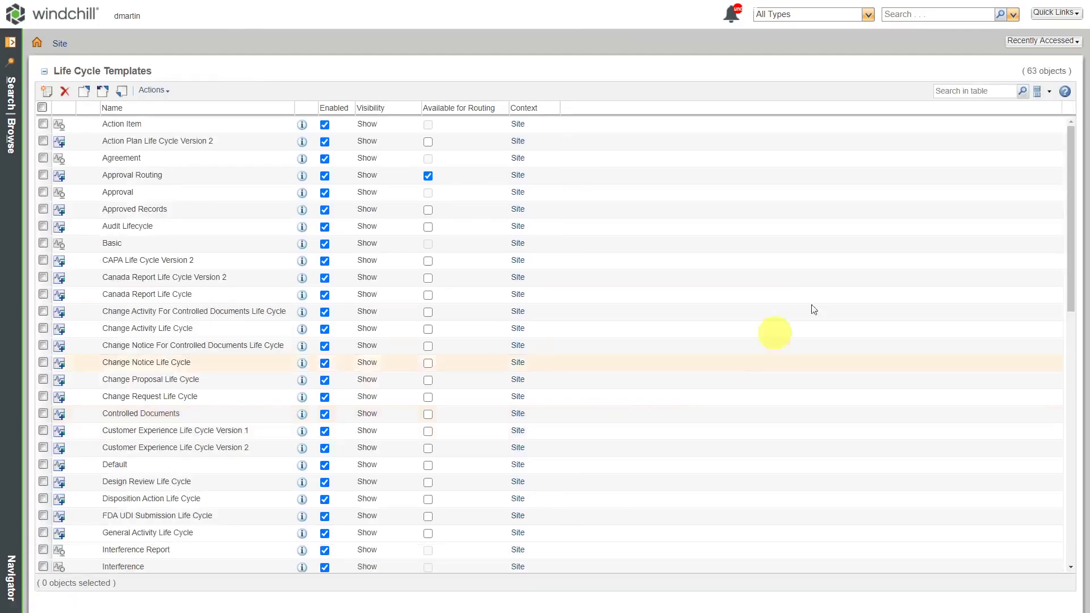
left_click_drag(1072, 222, 1051, 385)
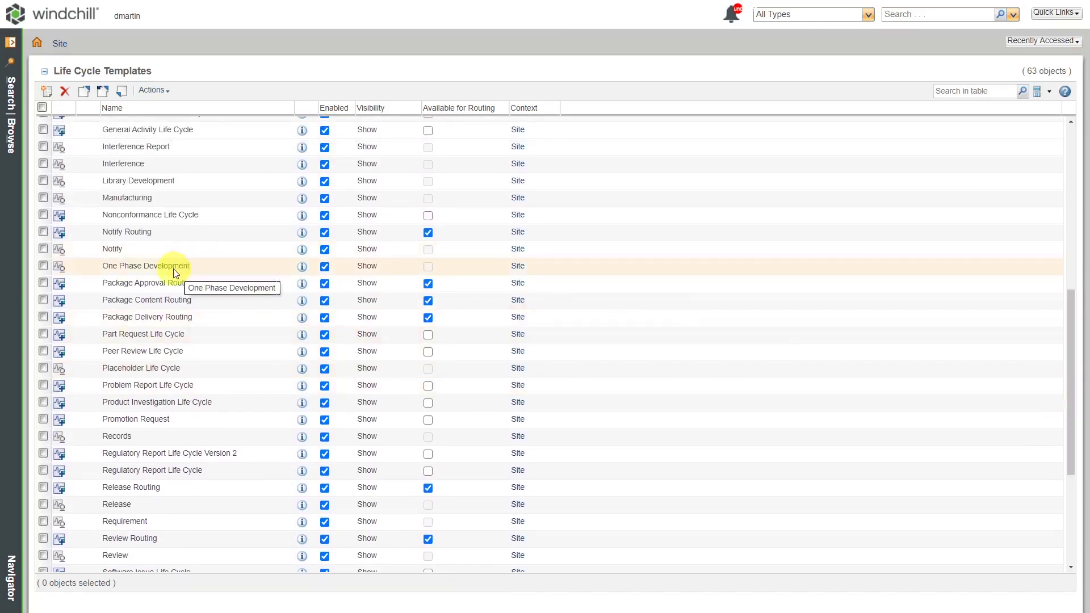
left_click(302, 270)
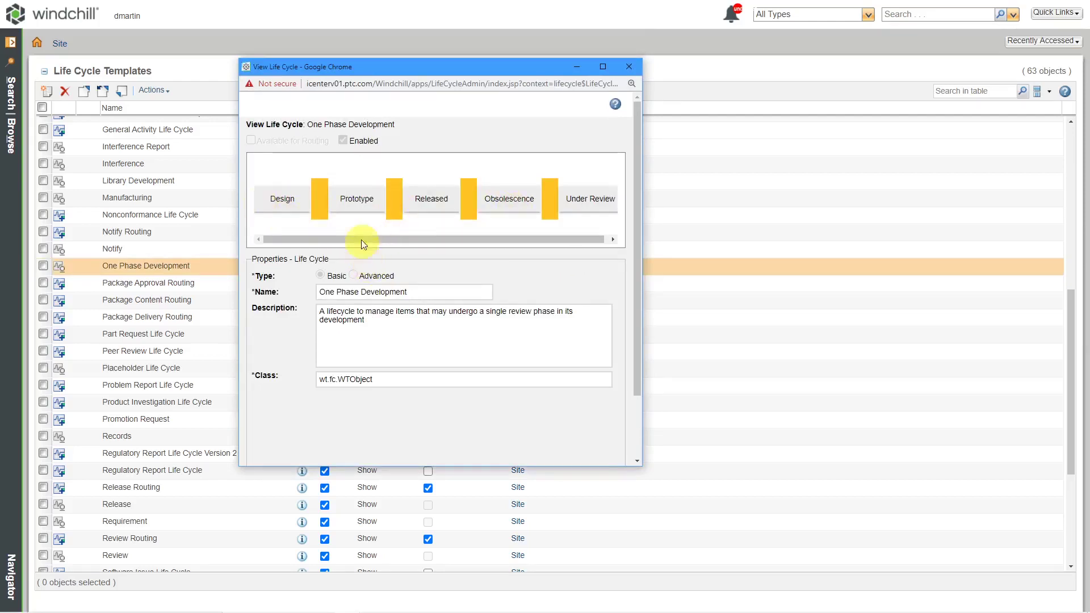
left_click(285, 209)
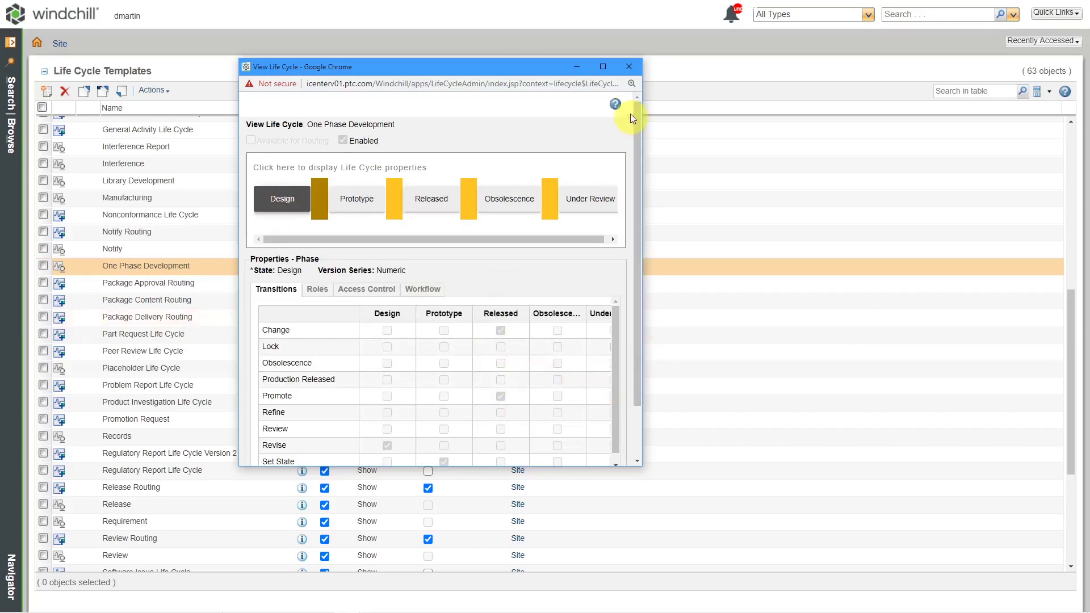
left_click(629, 67)
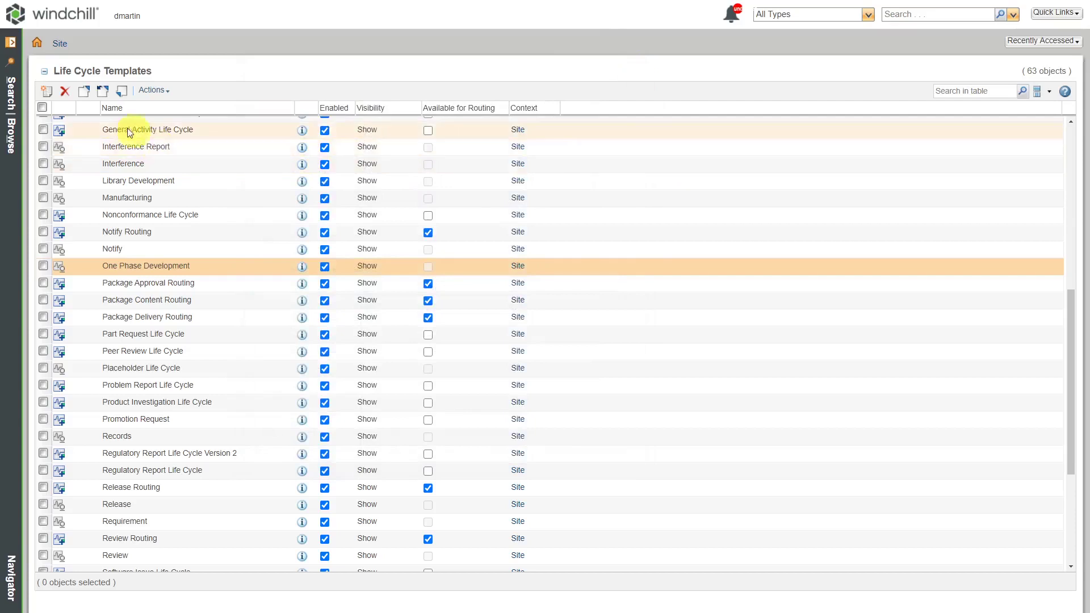
- Create a new life cycle template named 'MCAE Product Development'
left_click(48, 98)
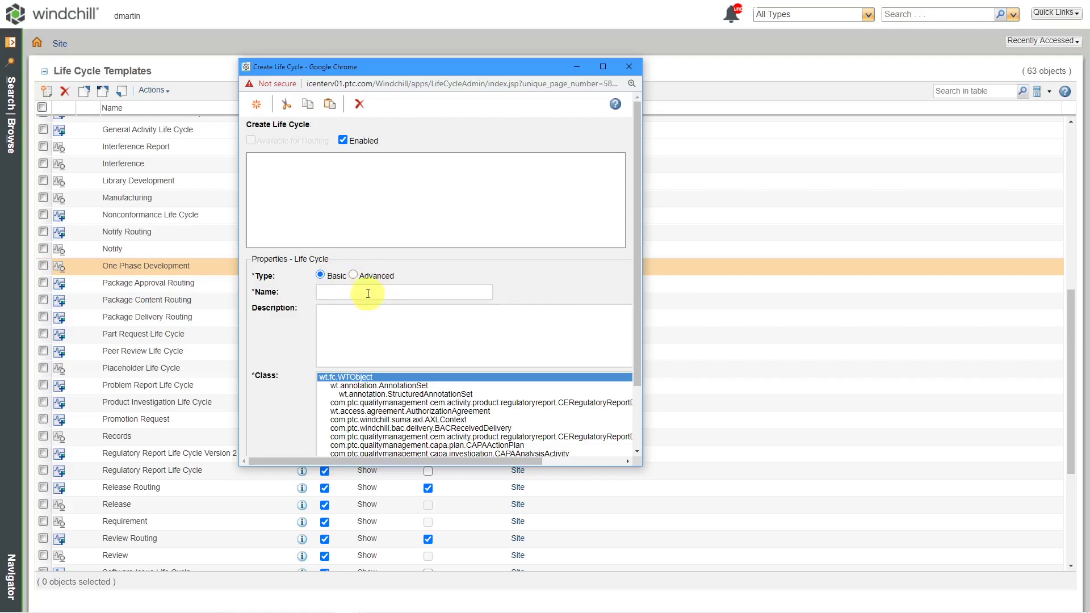
left_click(370, 294)
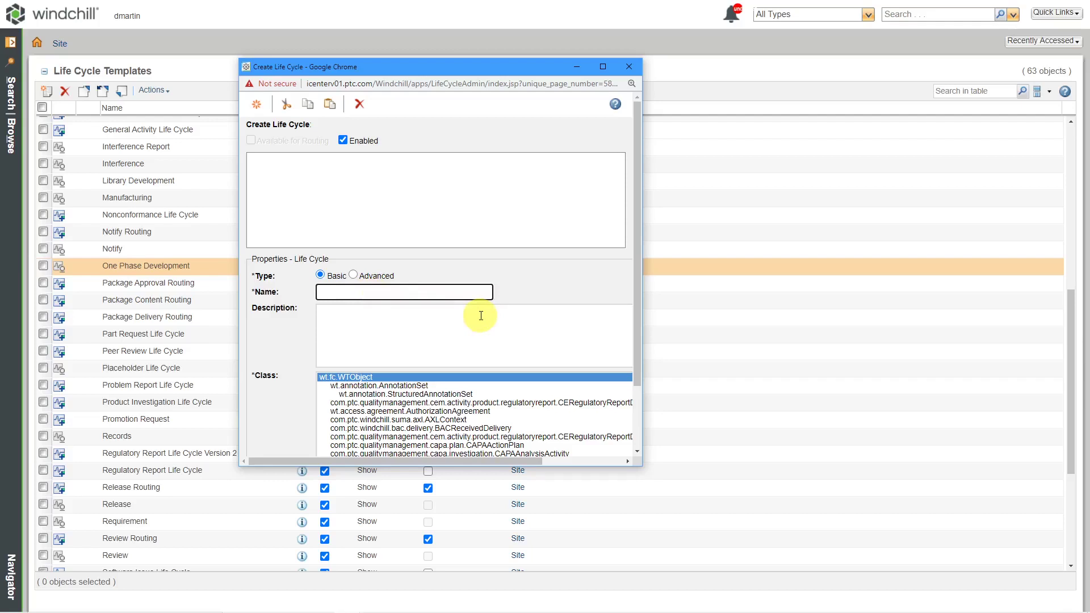
type("MCAE Product Development")
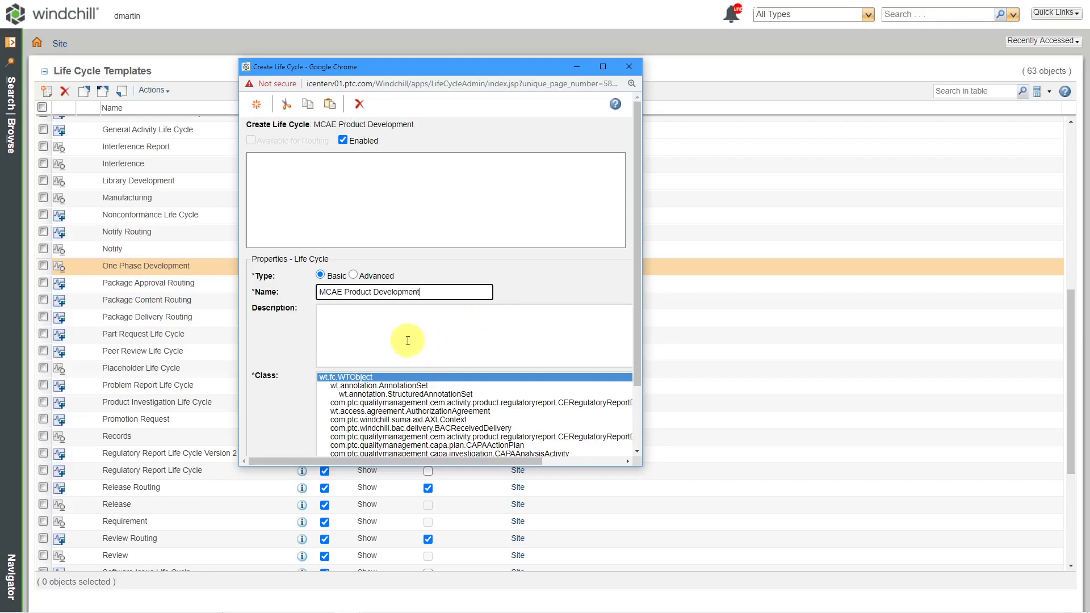
scroll(413, 349, "down", 3)
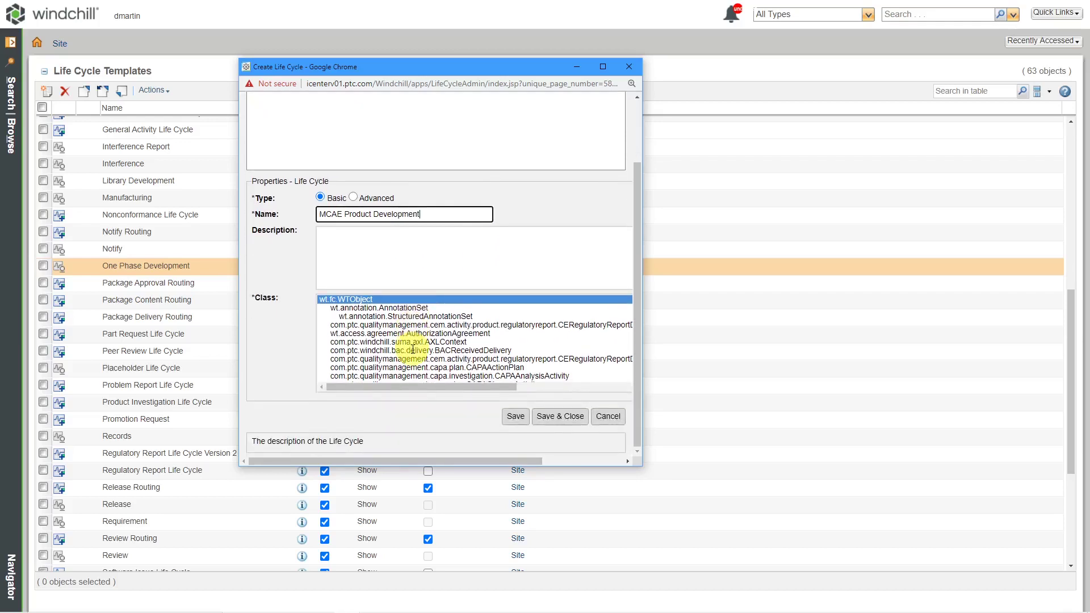
scroll(411, 348, "up", 3)
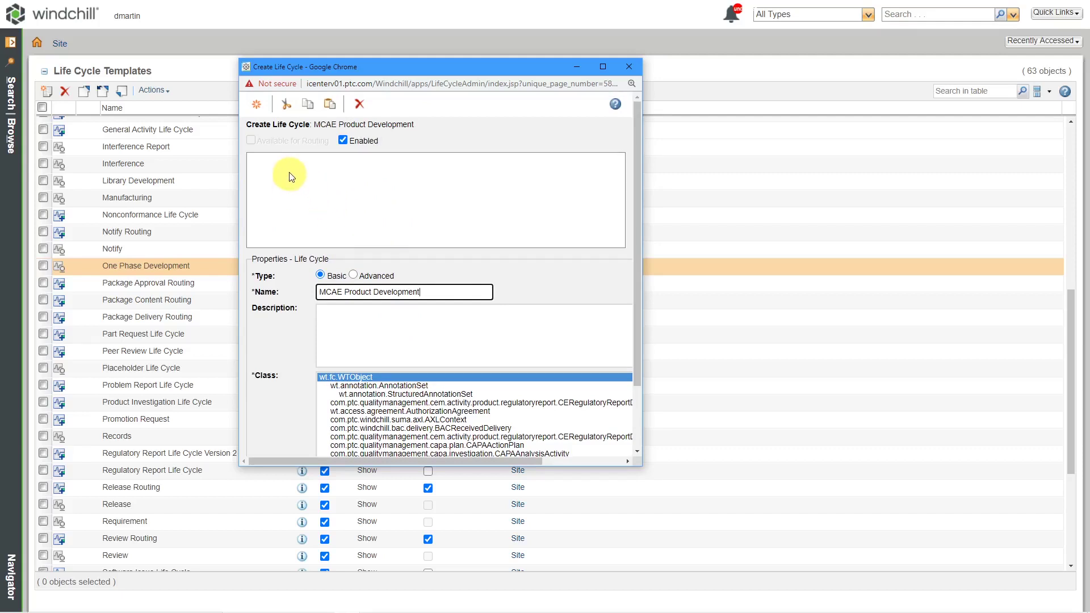
- Add the first phase with state Concept, widening and repositioning the Create Life Cycle window
left_click(257, 106)
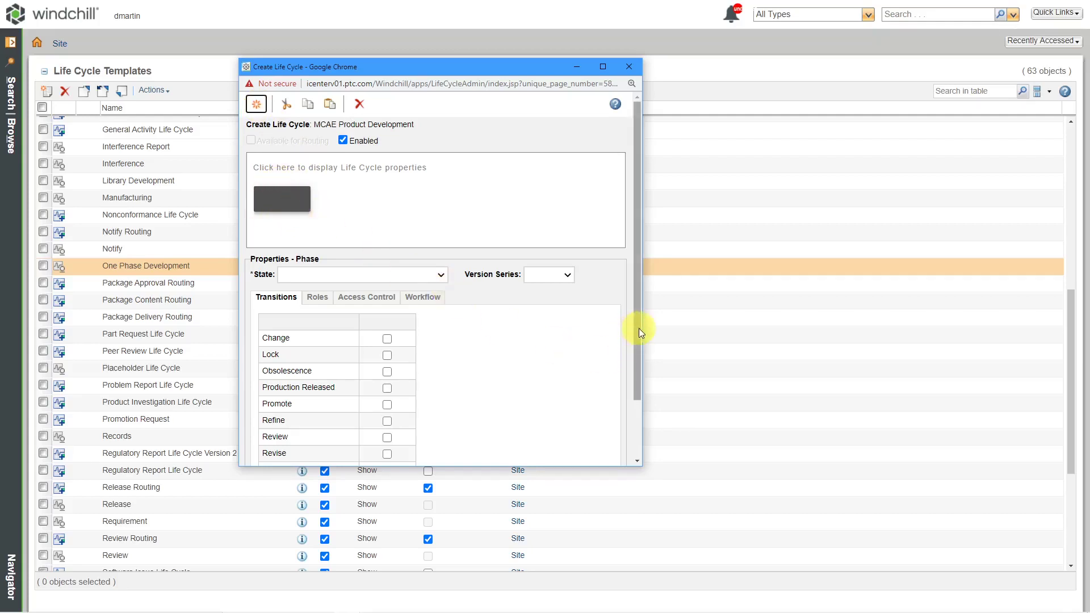
left_click_drag(643, 325, 1005, 326)
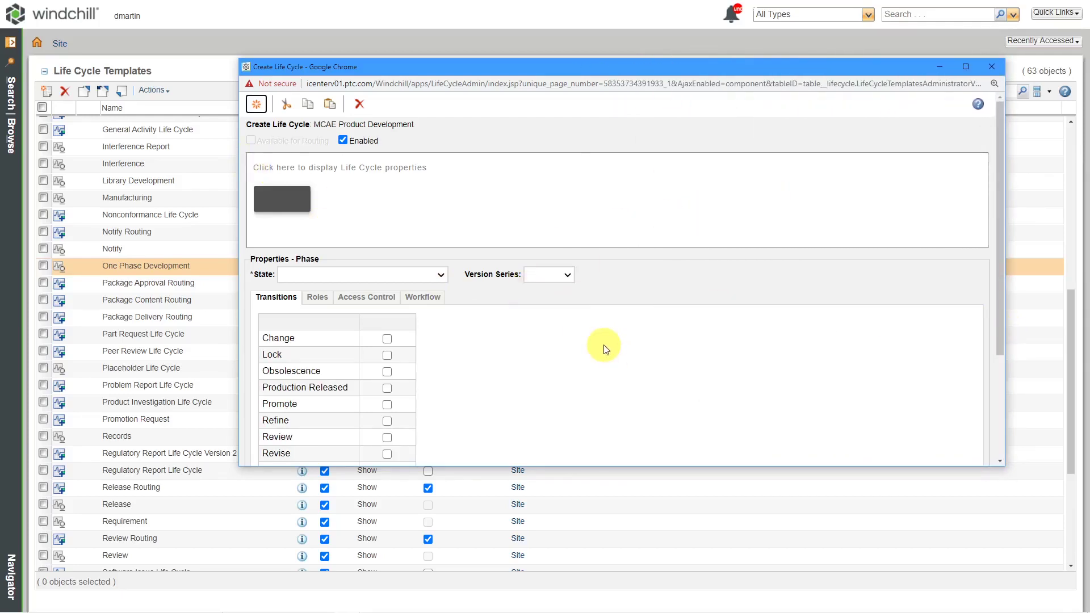
left_click(442, 276)
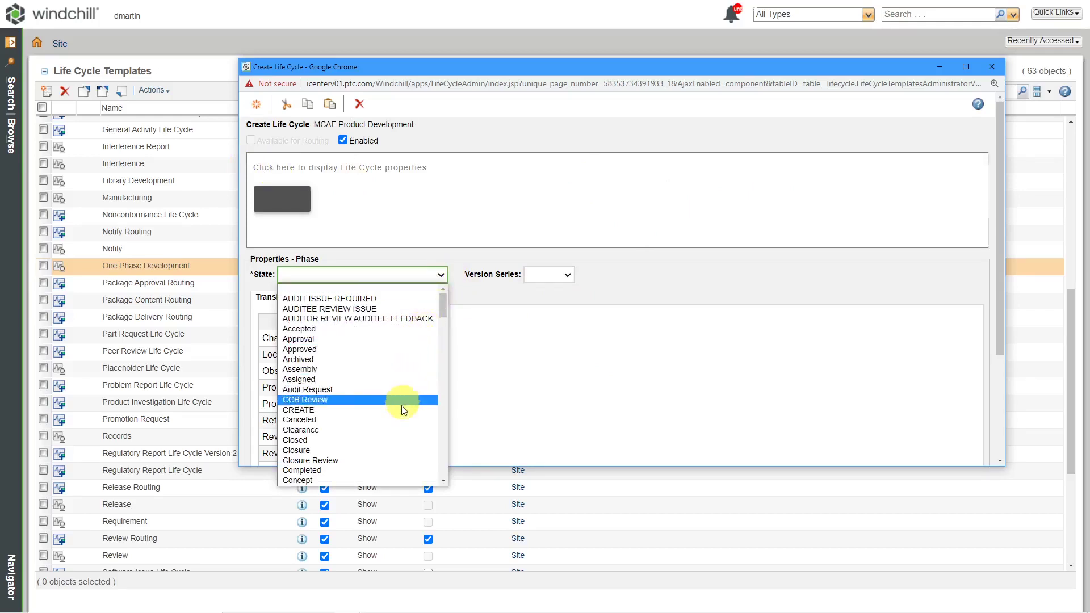
left_click(380, 481)
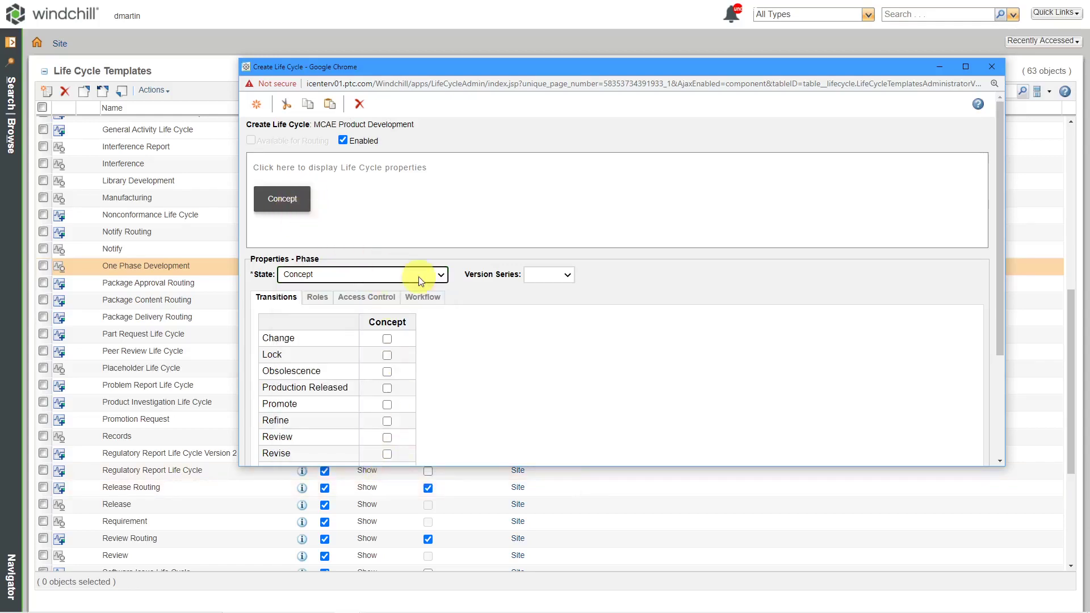
left_click(553, 280)
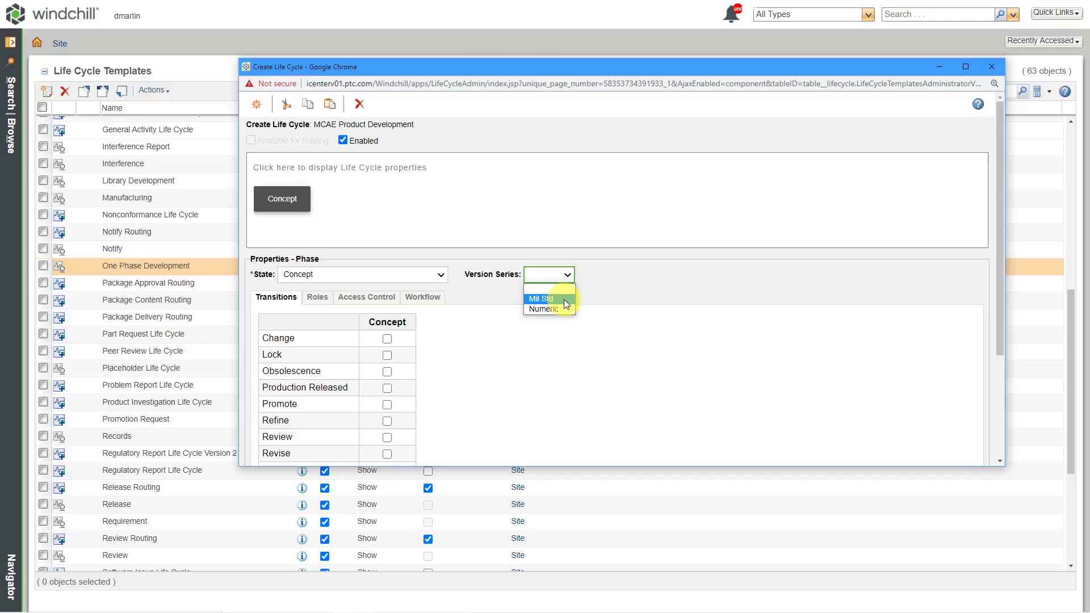
left_click(646, 293)
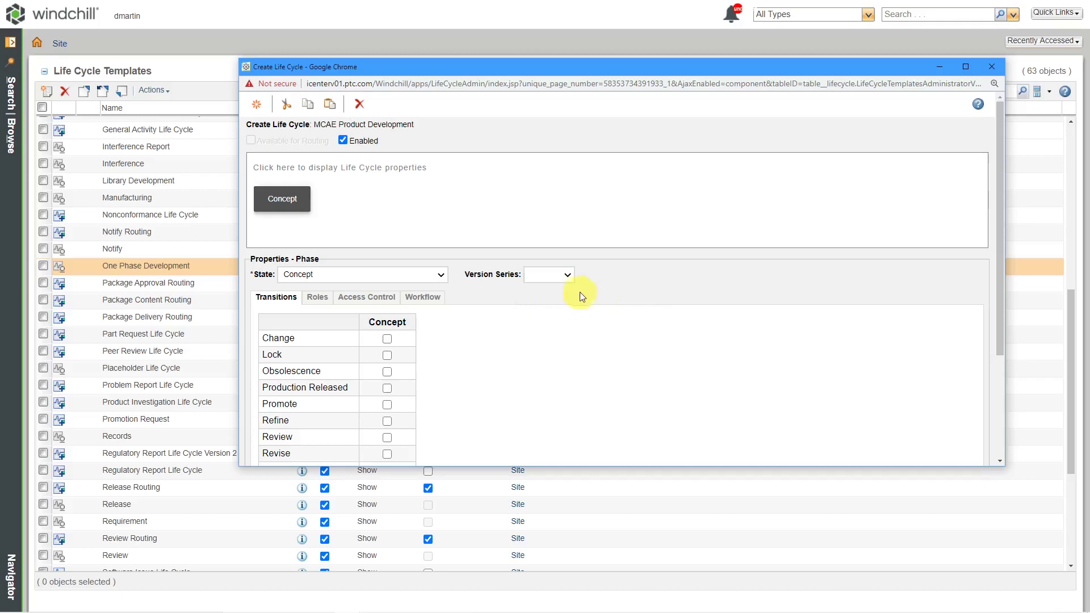
left_click_drag(564, 67, 419, 70)
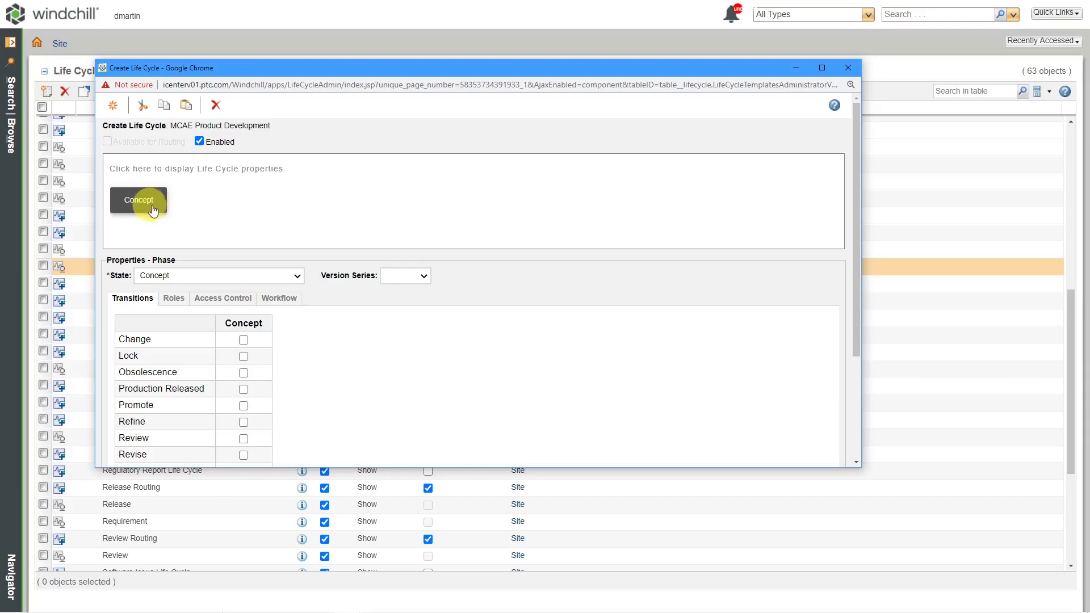
- Add a second phase with state Design and Numeric version series
left_click(113, 107)
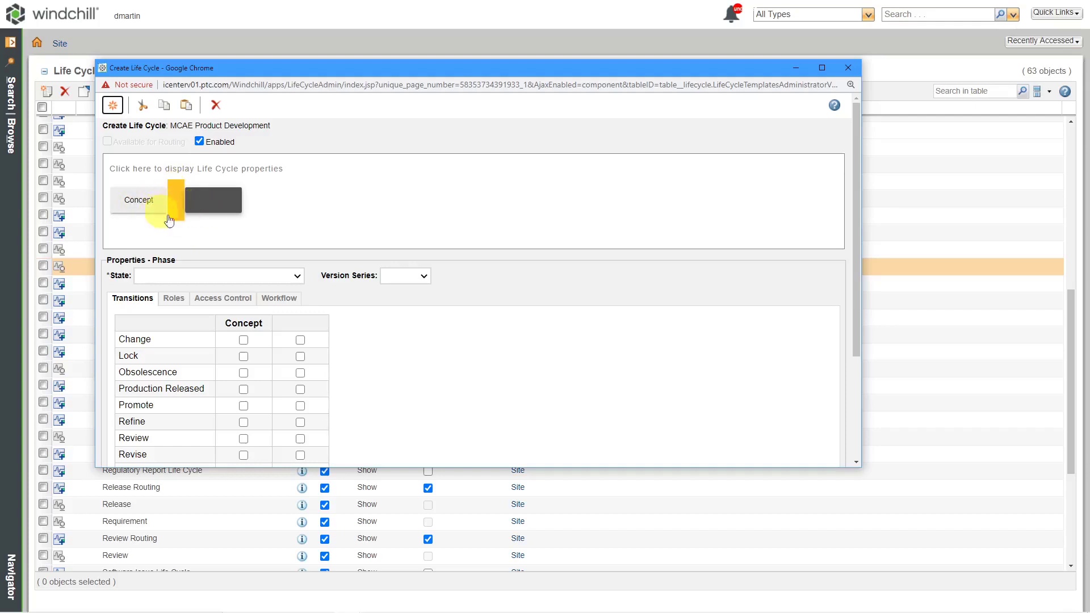
left_click(298, 279)
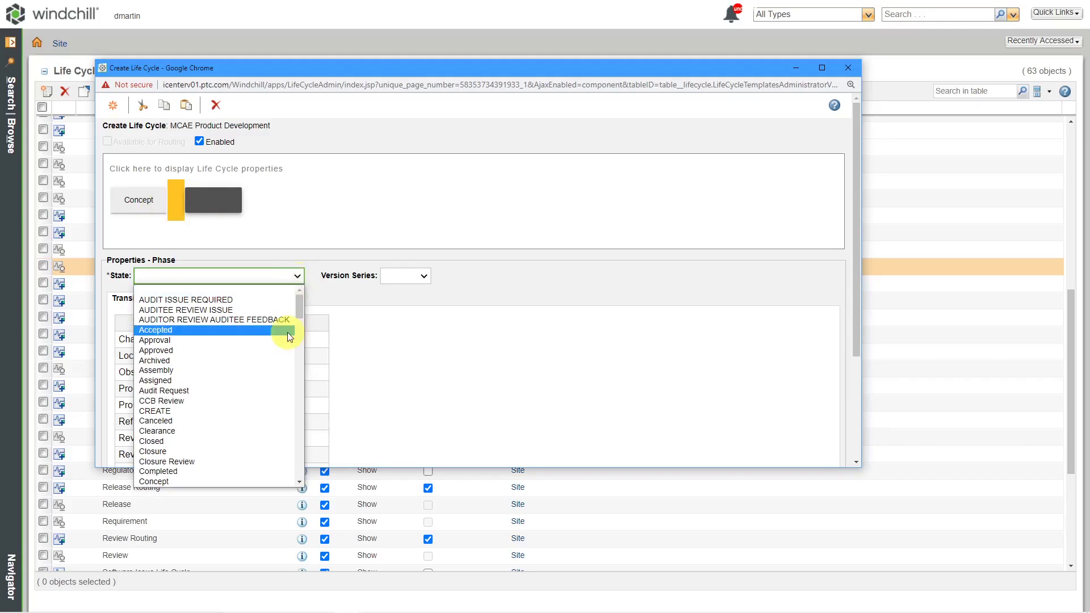
scroll(286, 332, "down", 3)
scroll(285, 332, "down", 3)
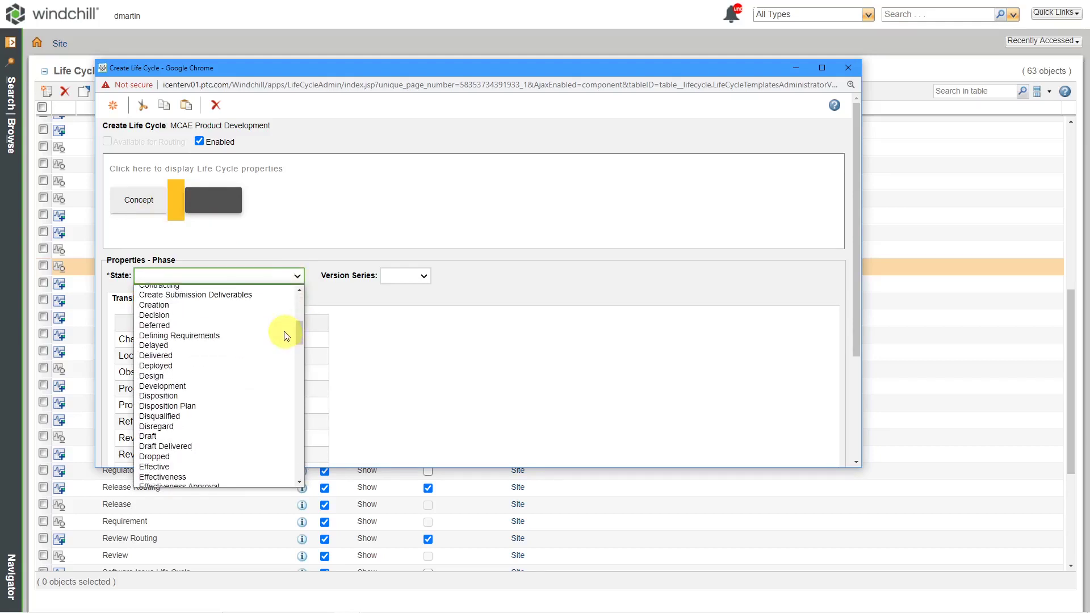
left_click(198, 377)
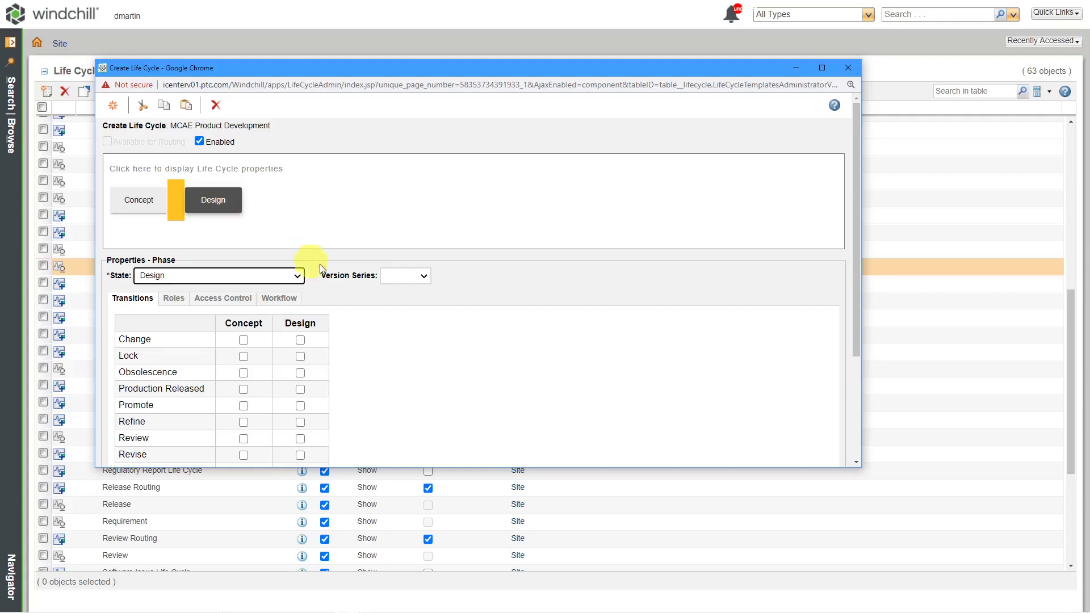
left_click(408, 278)
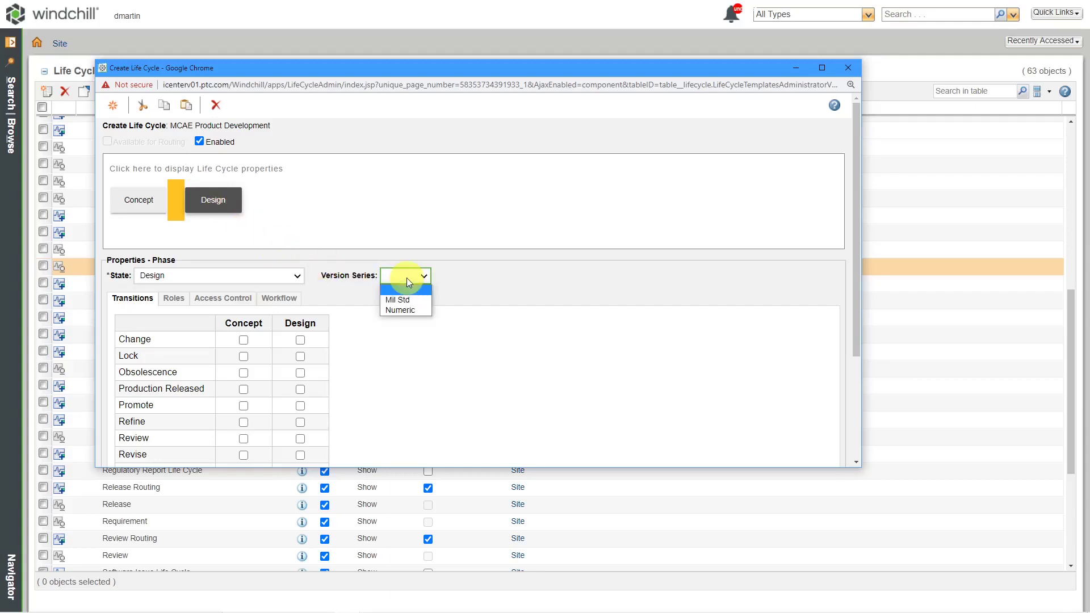
left_click(407, 310)
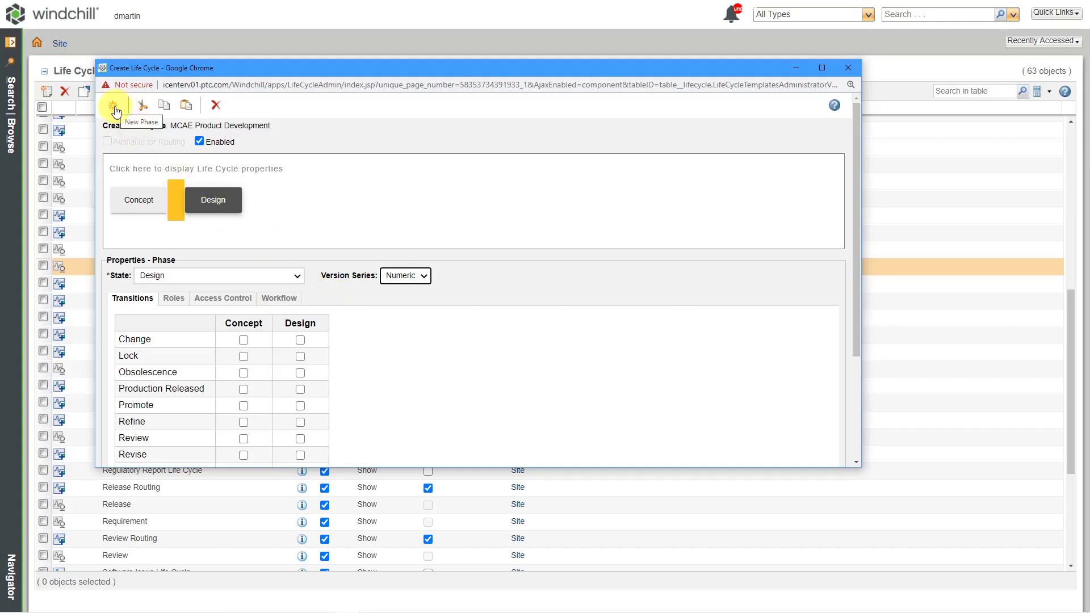
- Add a new phase after Design with state Prototype and Numeric version series
left_click(114, 108)
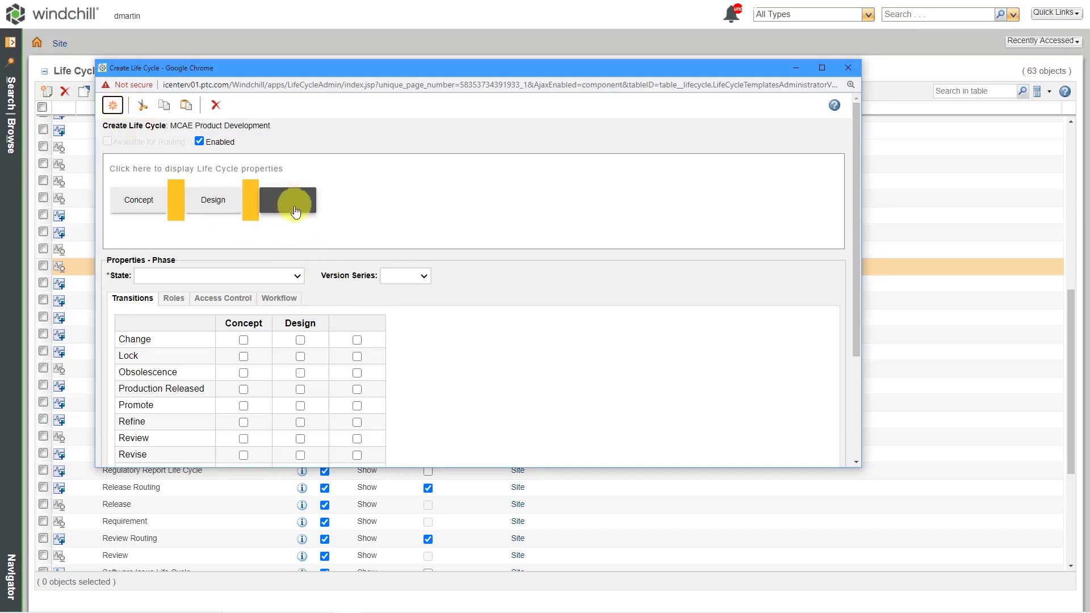
left_click(298, 278)
scroll(276, 353, "down", 7)
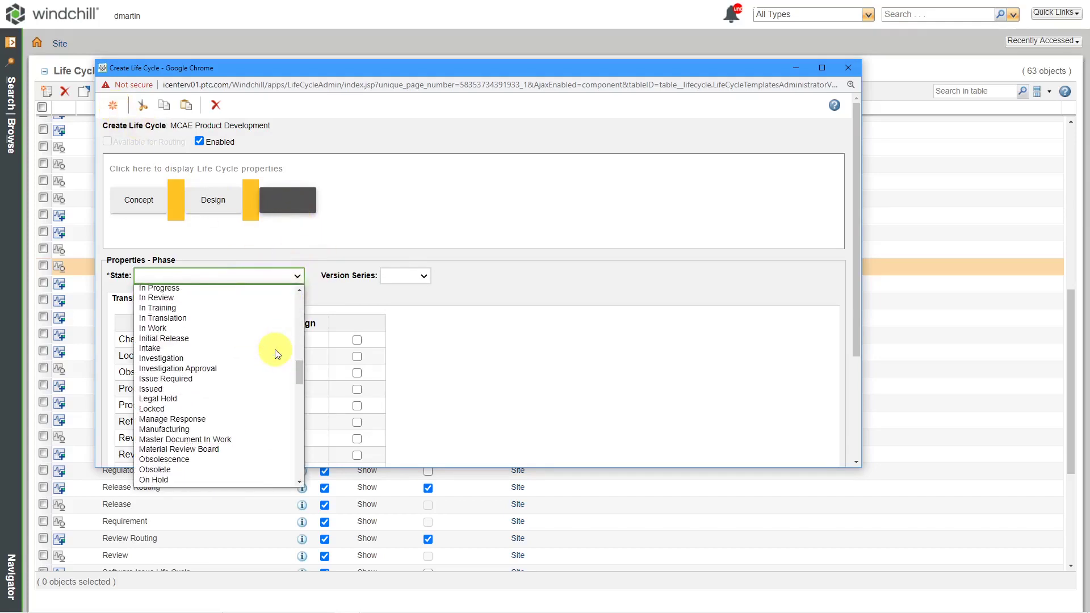
scroll(277, 353, "down", 4)
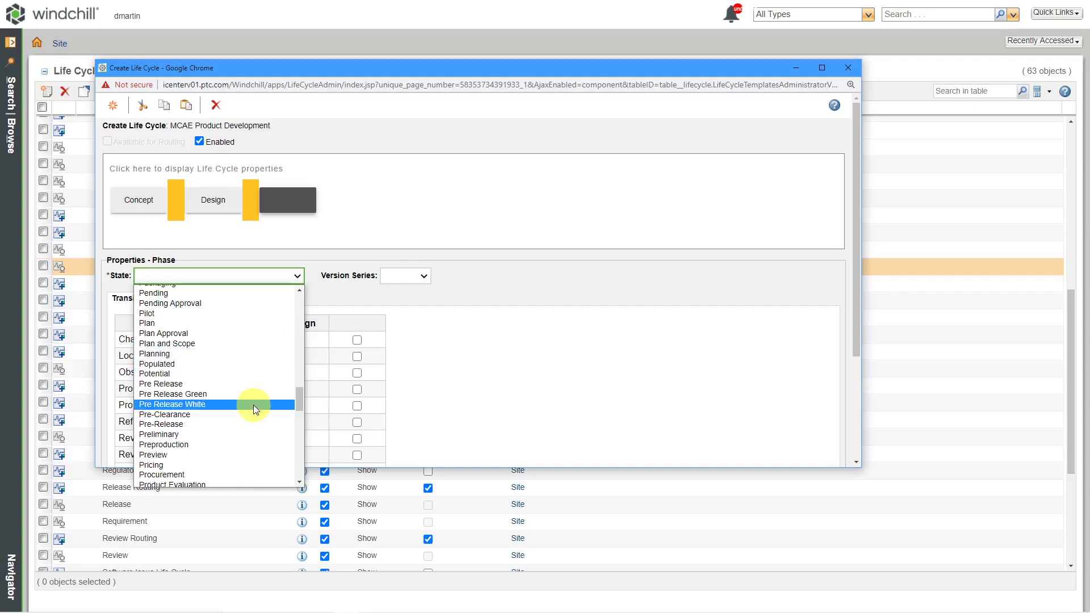
scroll(249, 396, "down", 3)
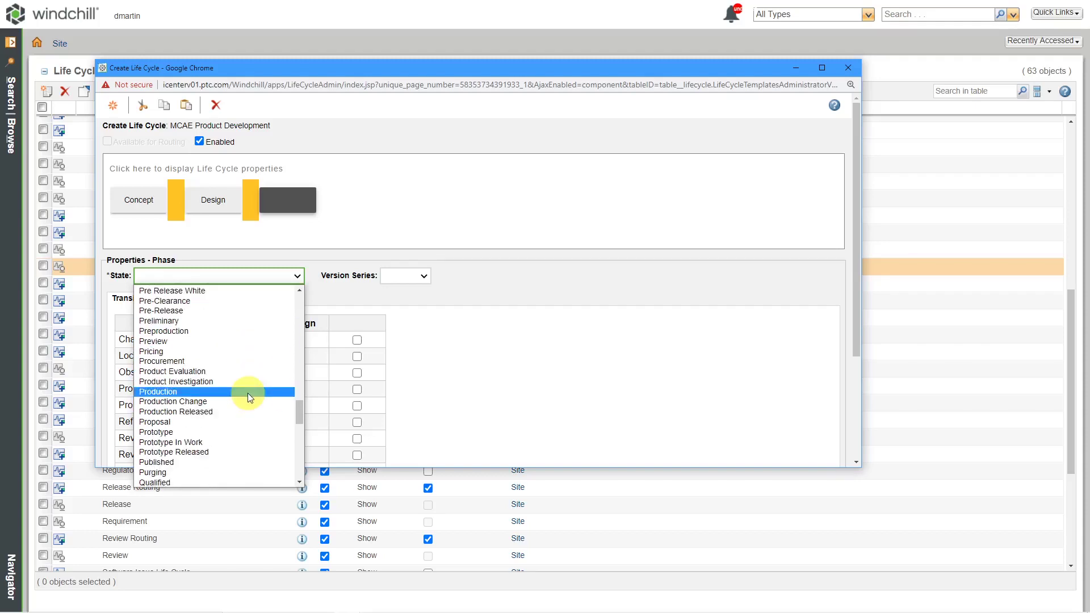
left_click(235, 431)
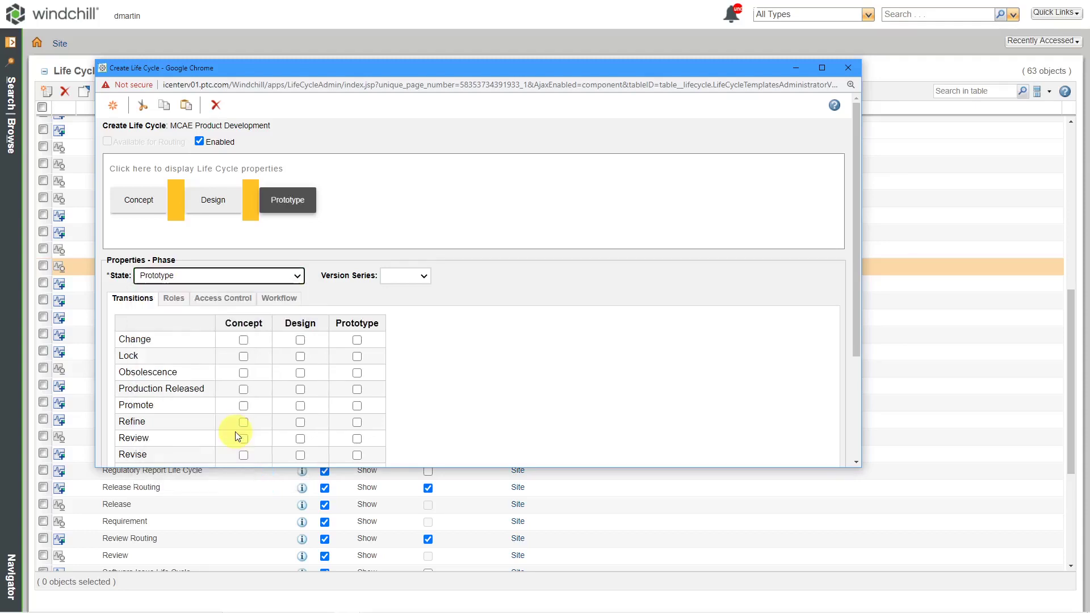
left_click(413, 278)
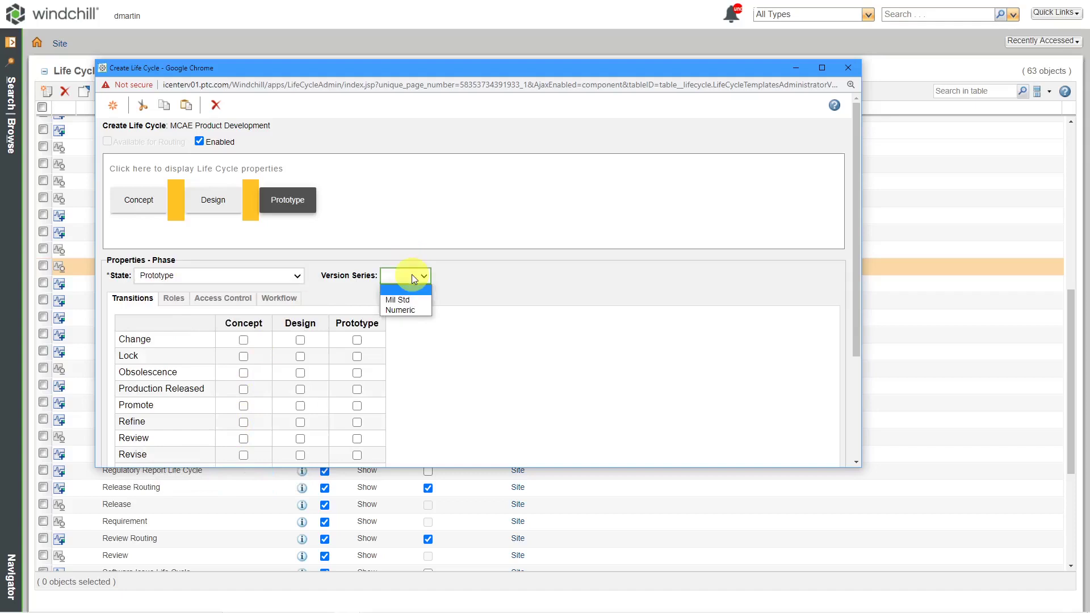
left_click(413, 311)
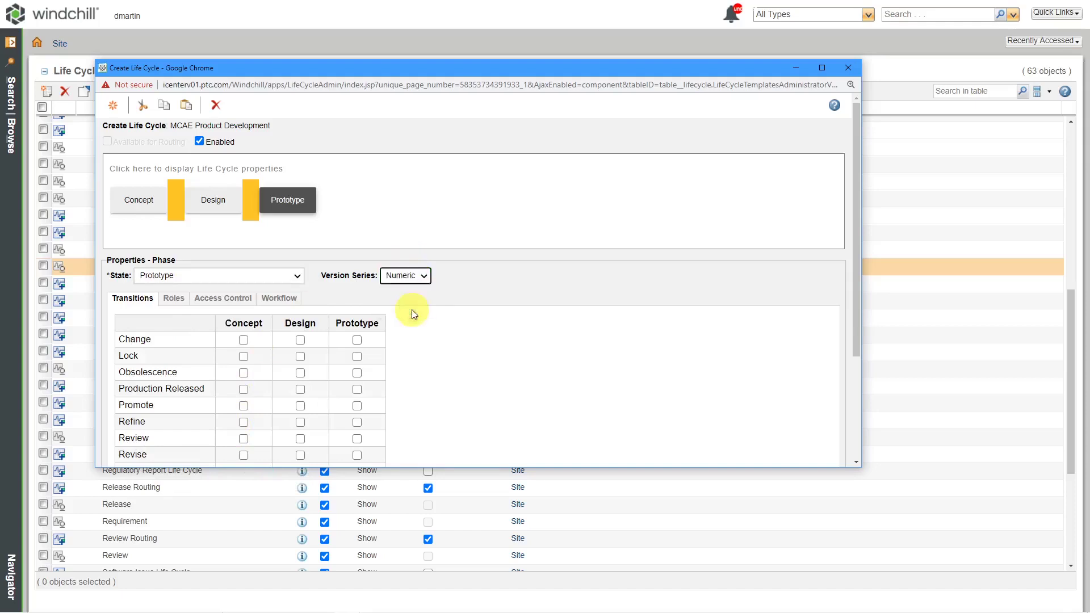
- Add a Testing phase after Prototype with Numeric version series
left_click(113, 106)
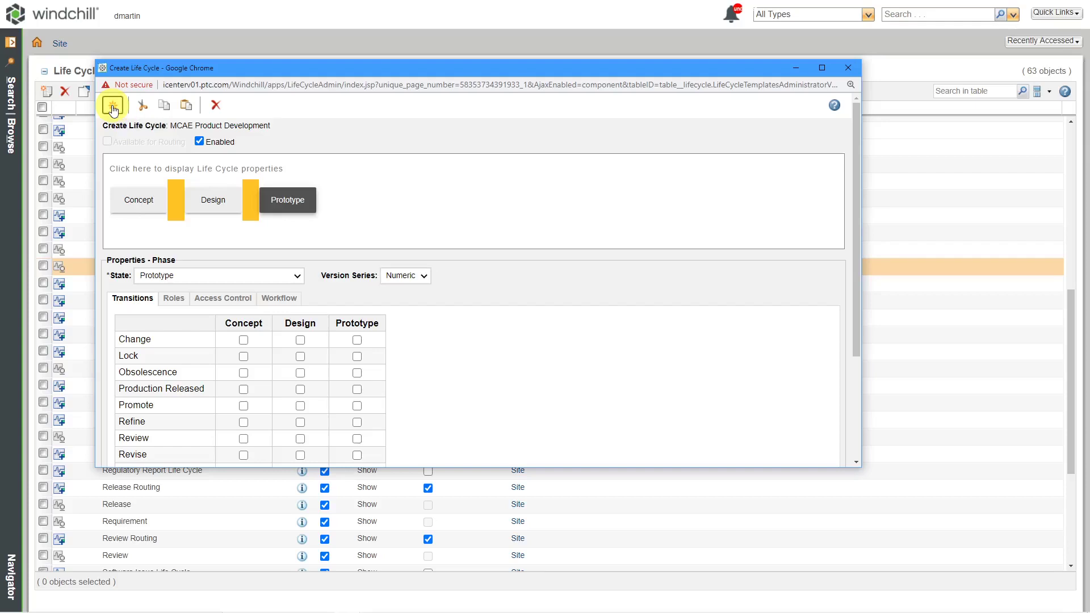
left_click(287, 279)
scroll(267, 343, "down", 5)
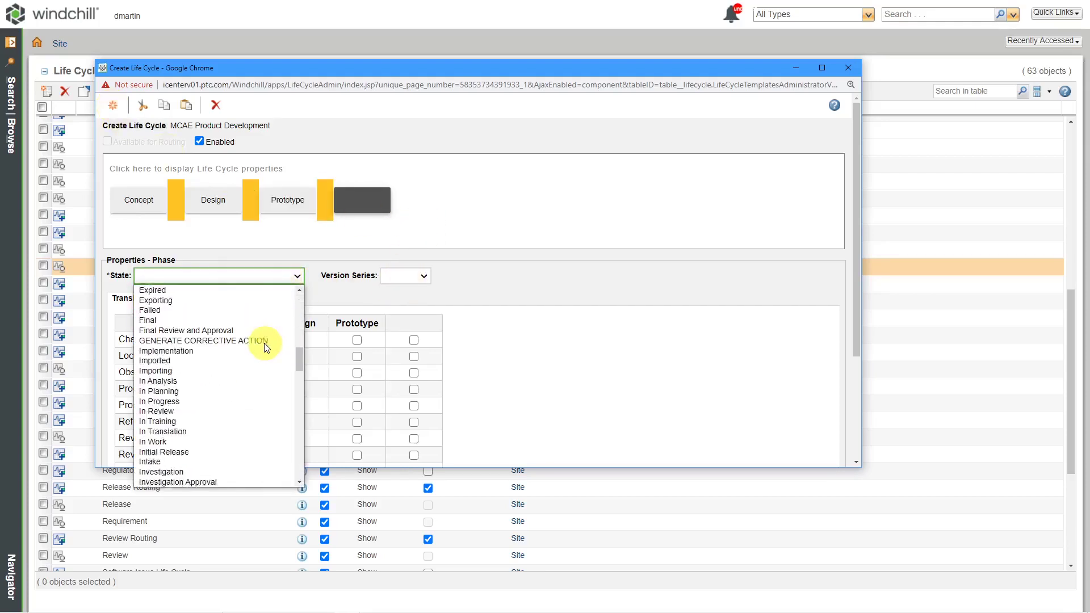
scroll(266, 346, "down", 12)
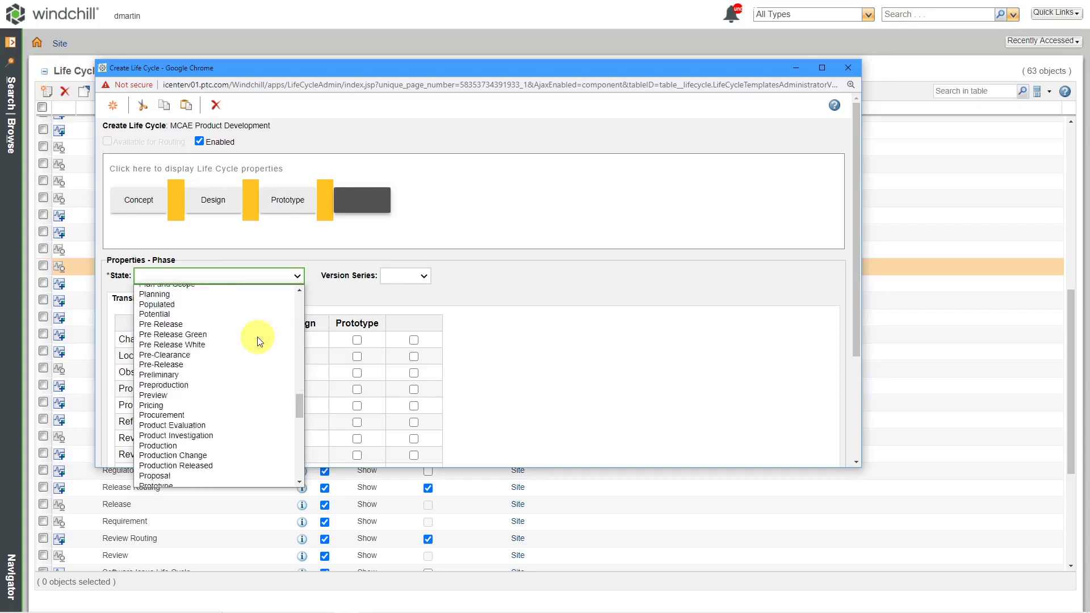
scroll(257, 336, "down", 18)
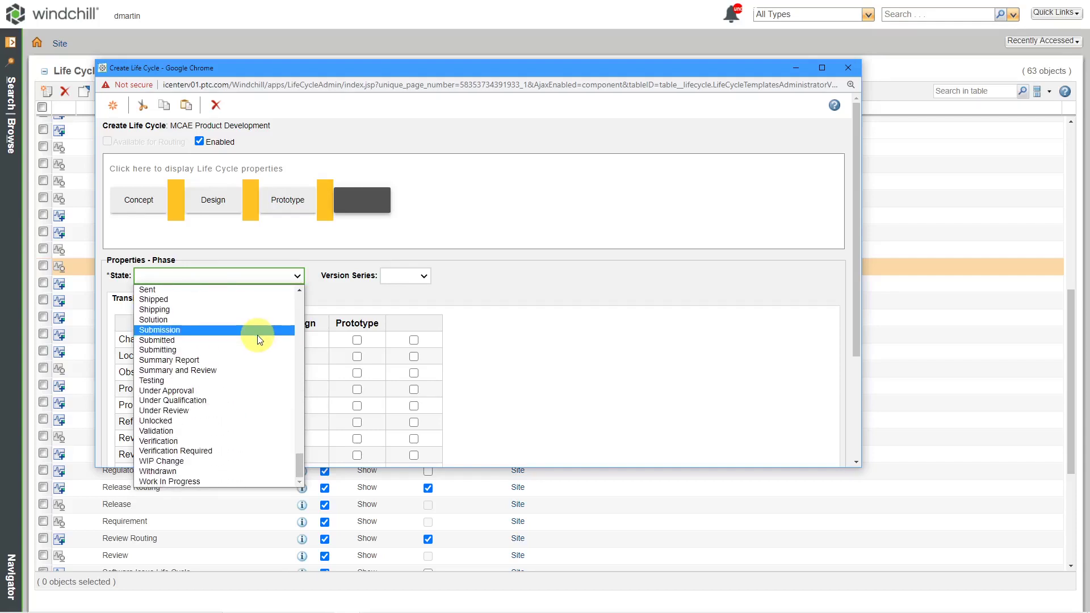
left_click(233, 380)
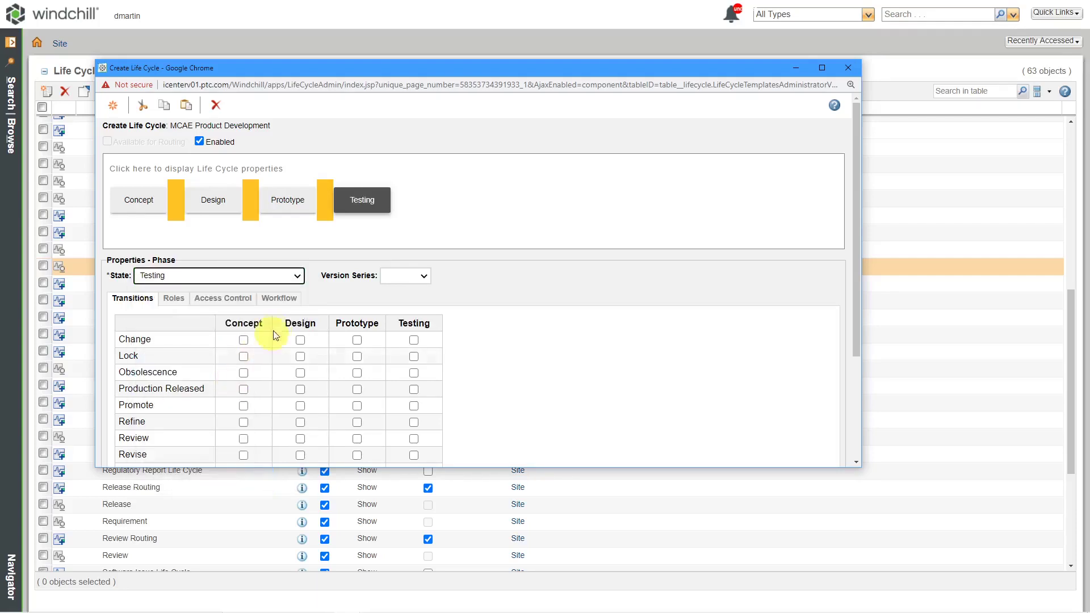
left_click(390, 277)
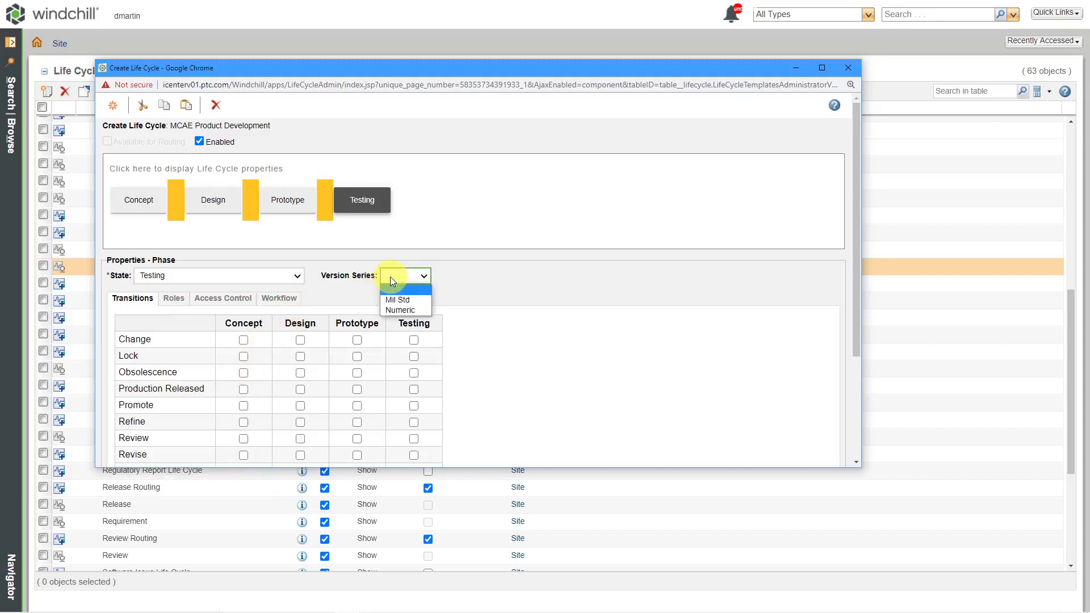
left_click(398, 312)
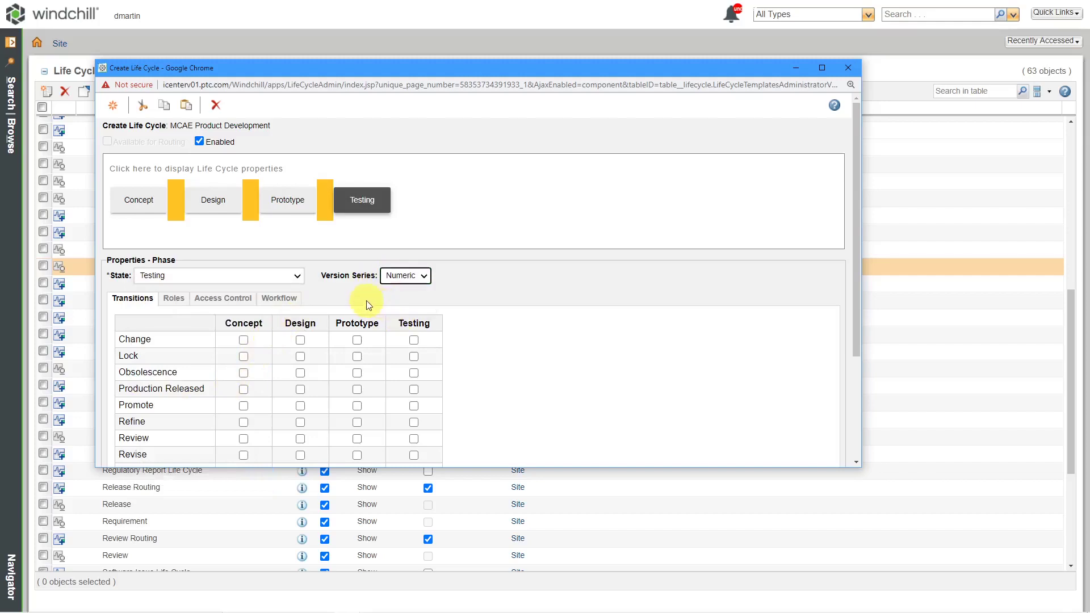
- Add a Production phase after Testing
left_click(114, 106)
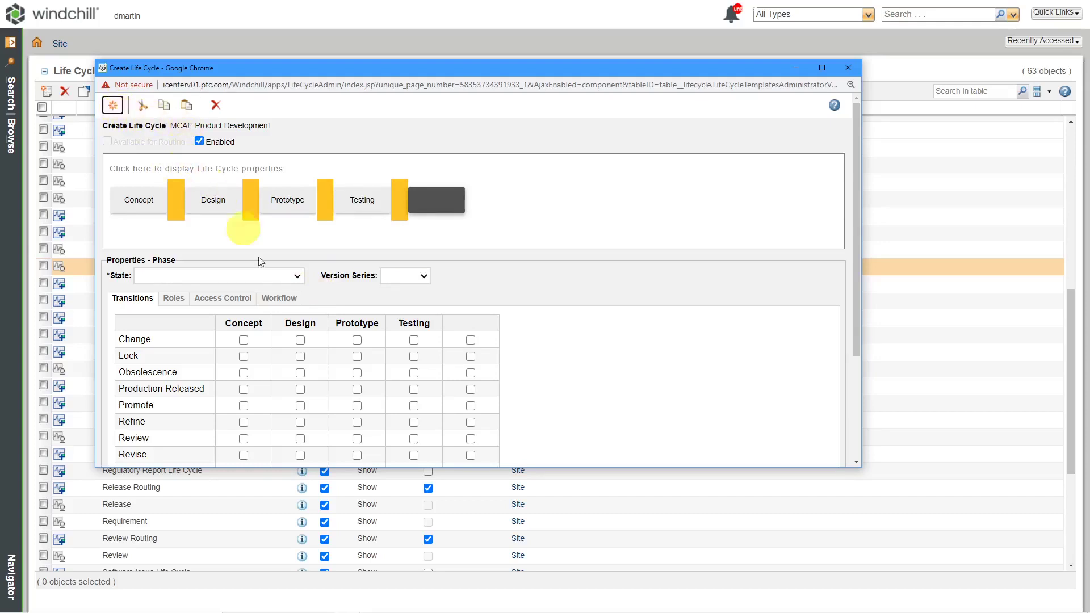
left_click(284, 276)
scroll(276, 316, "down", 15)
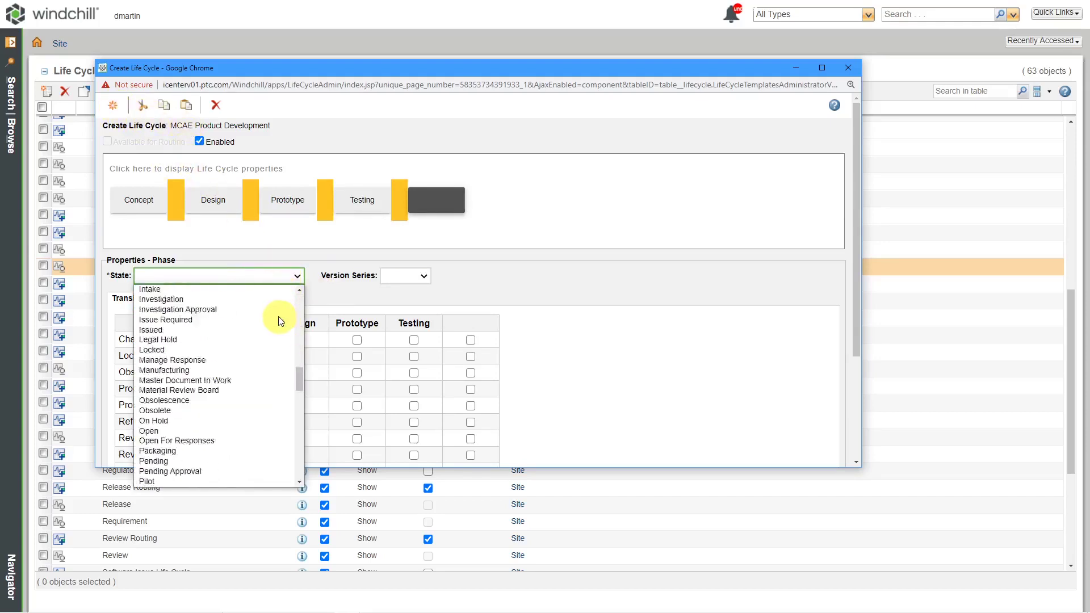
scroll(278, 322, "down", 3)
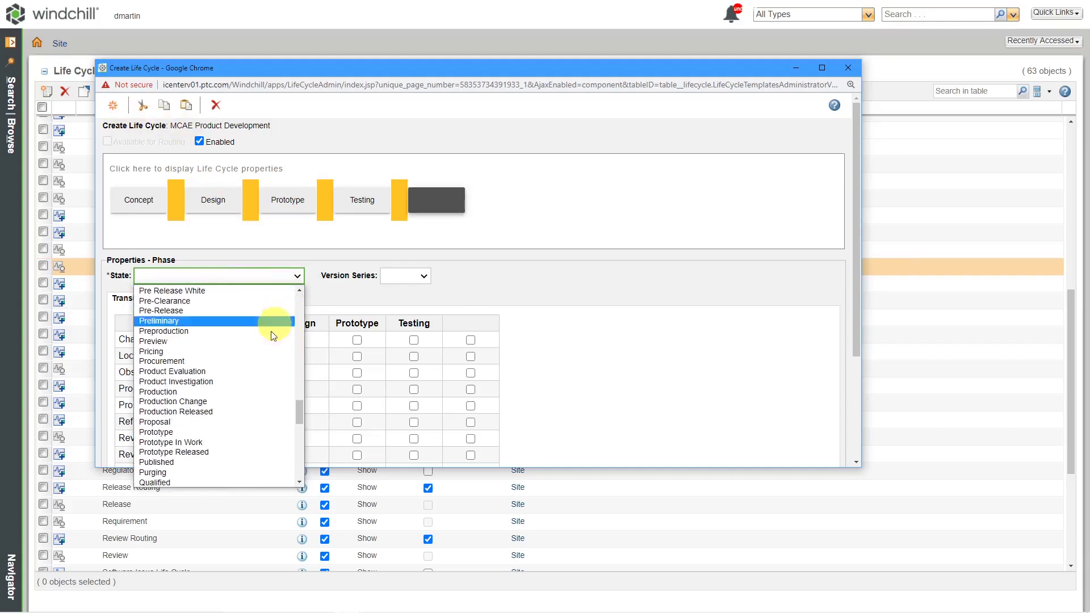
left_click(244, 392)
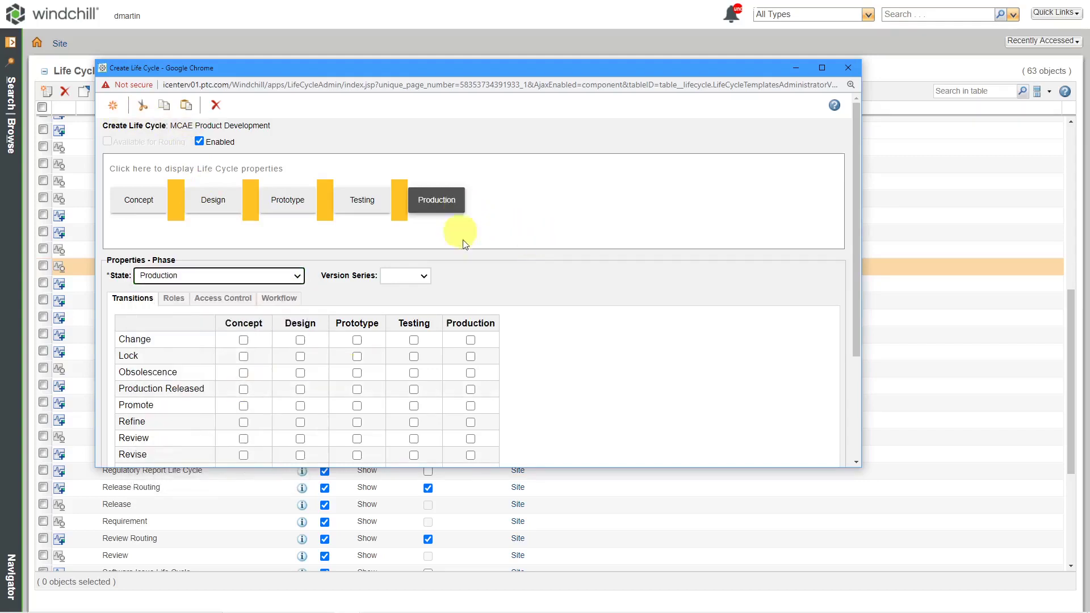
- Add an Obsolescence phase after Production
left_click(113, 106)
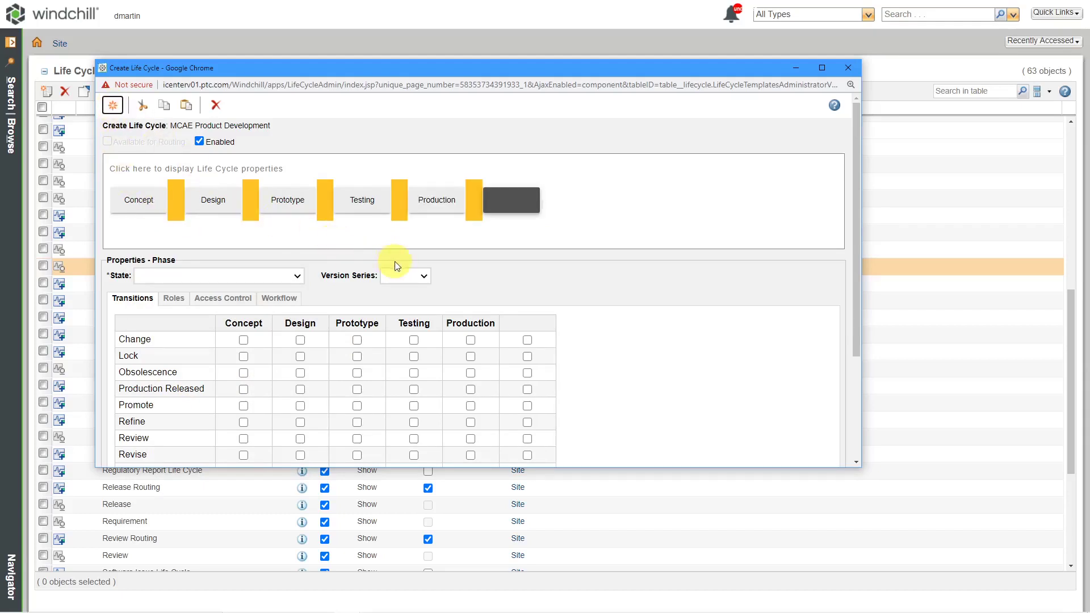
left_click(296, 276)
scroll(284, 348, "down", 1)
scroll(284, 348, "down", 20)
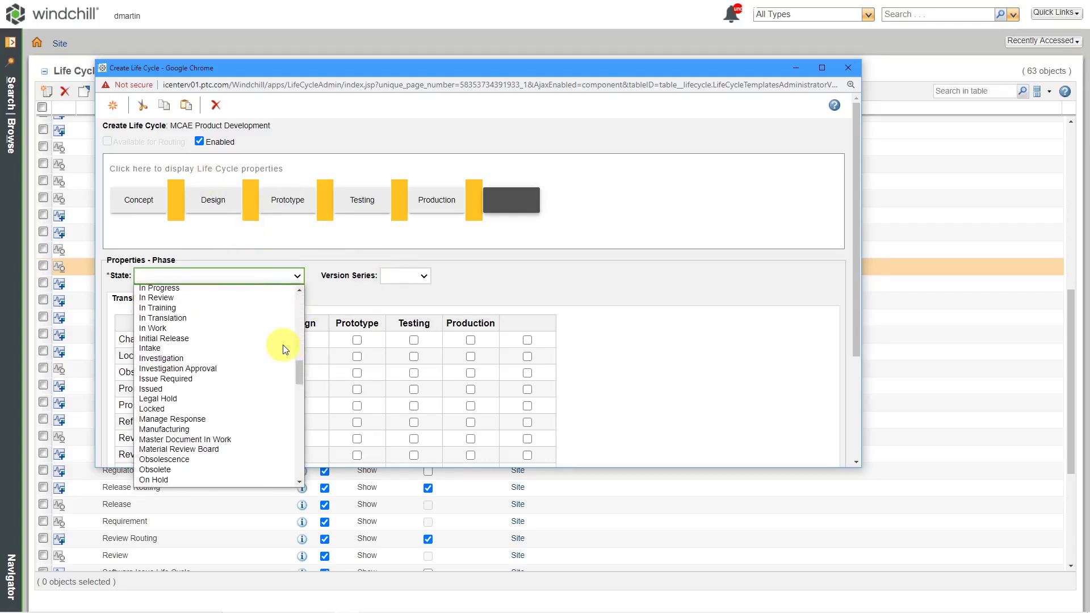
scroll(284, 349, "up", 4)
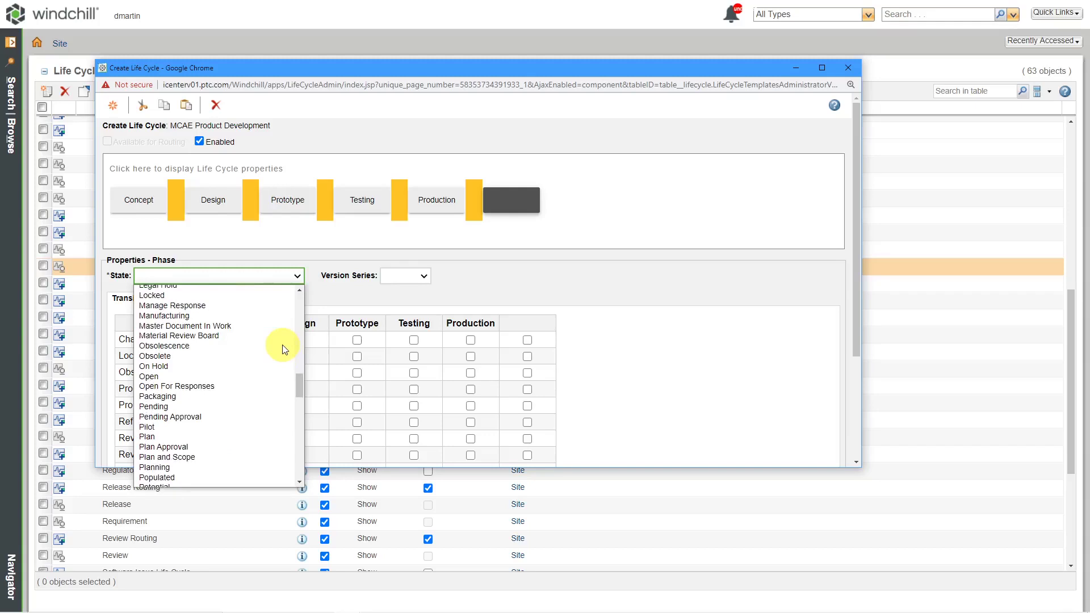
left_click(196, 346)
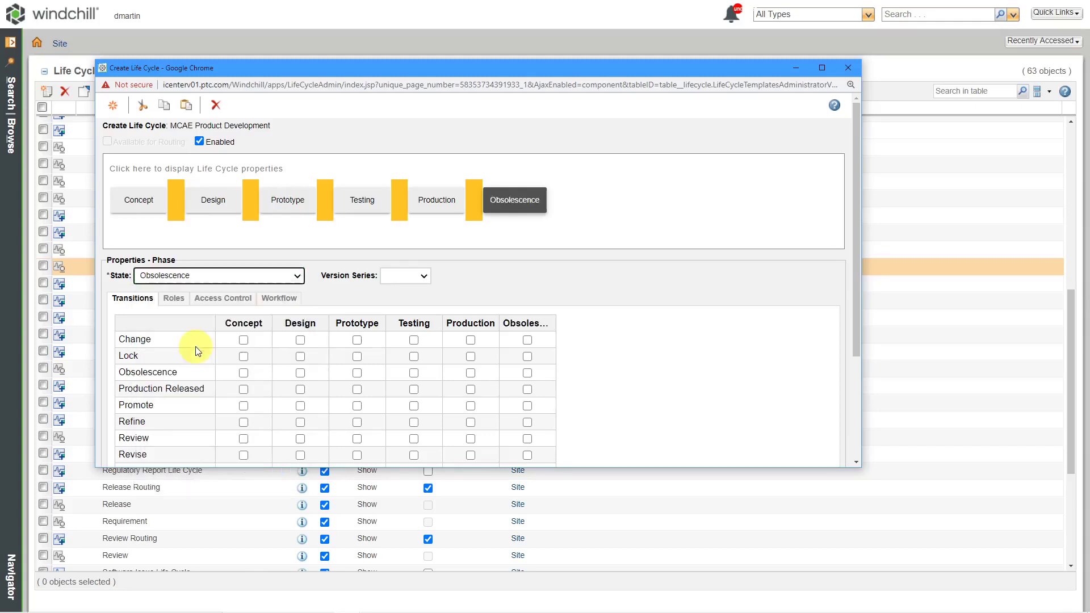
- Add an Under Review phase after Obsolescence as the seventh phase
left_click(112, 105)
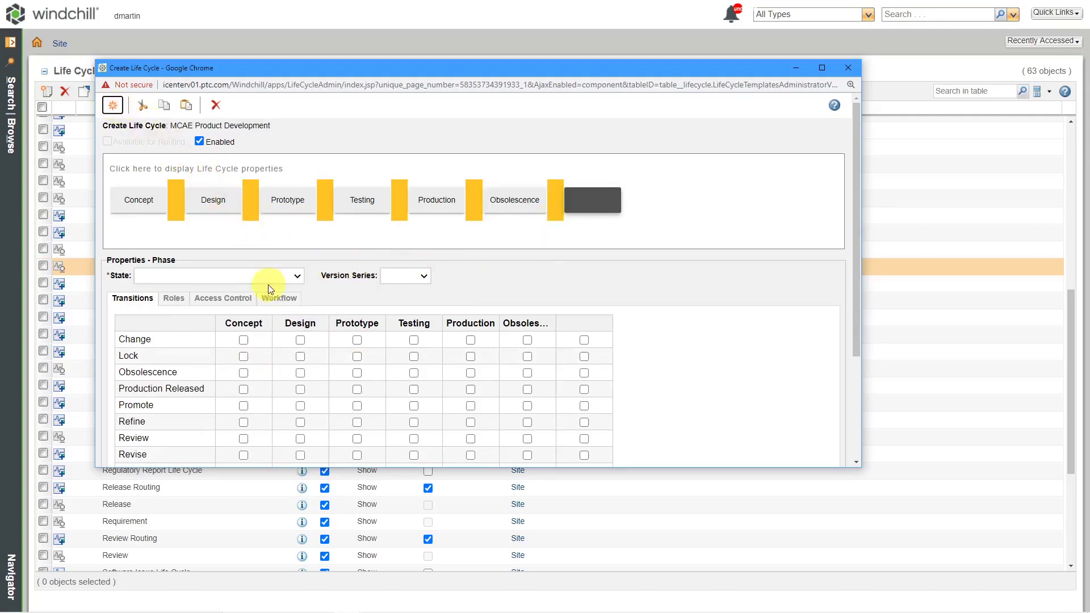
left_click(299, 277)
left_click_drag(298, 305, 295, 461)
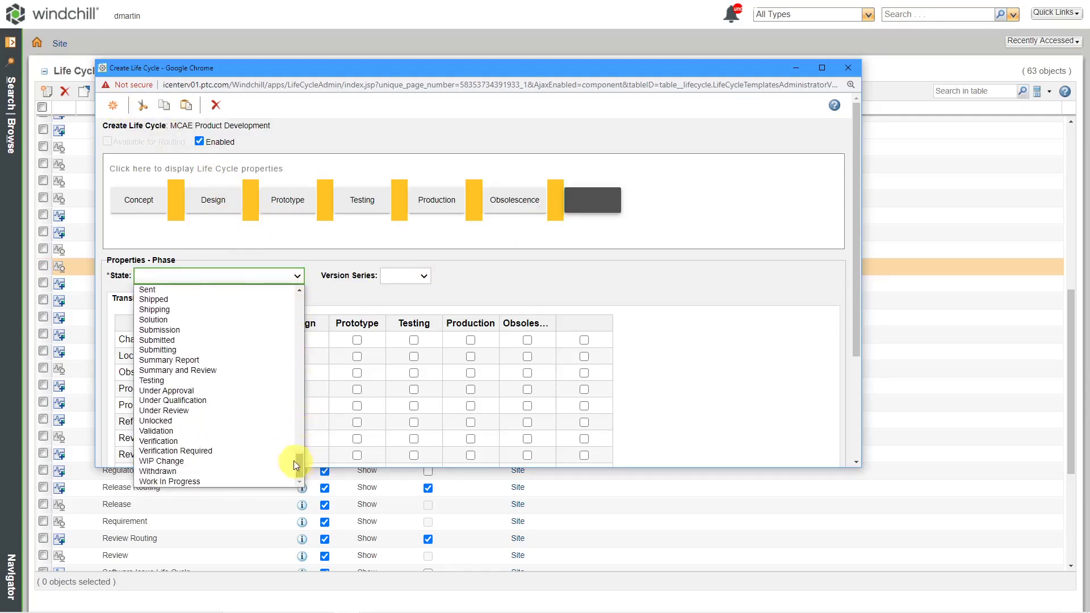
left_click(243, 409)
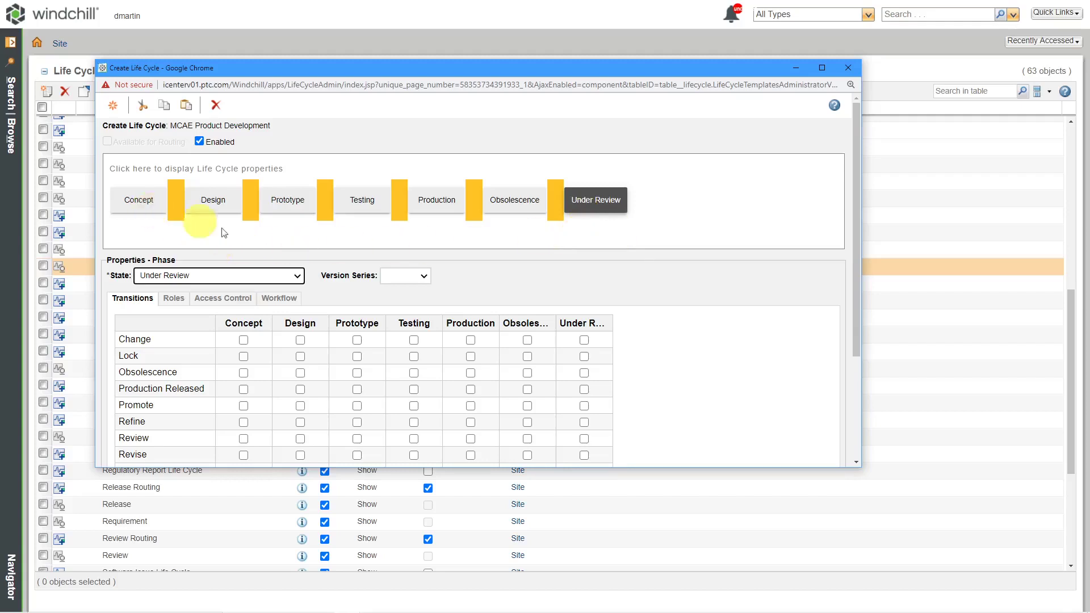
- Set Numeric version series on the Under Review, Obsolescence and Production phases
left_click(404, 279)
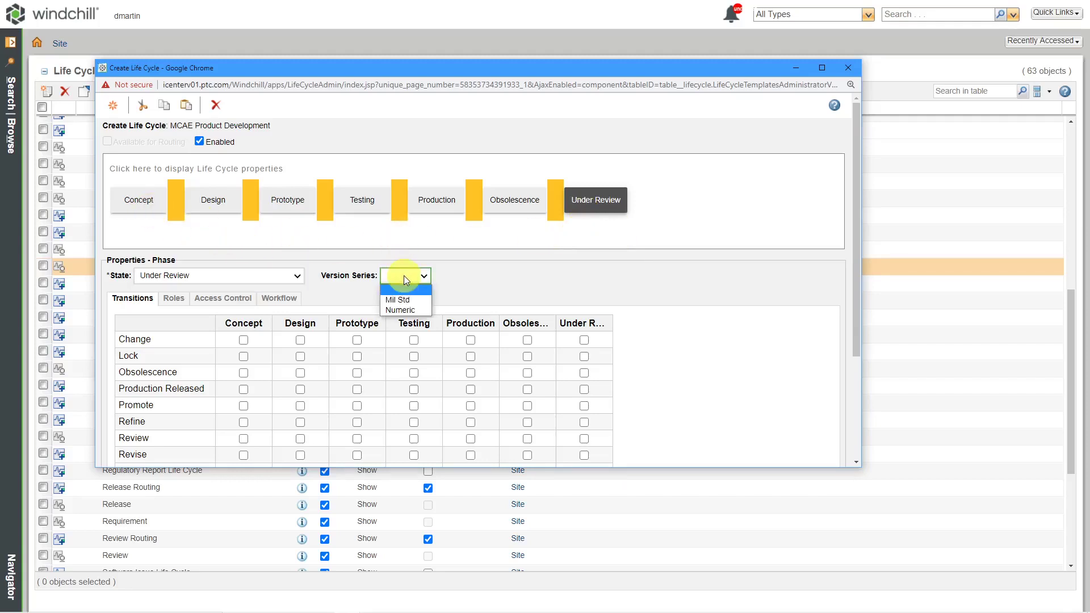
left_click(409, 307)
left_click(515, 204)
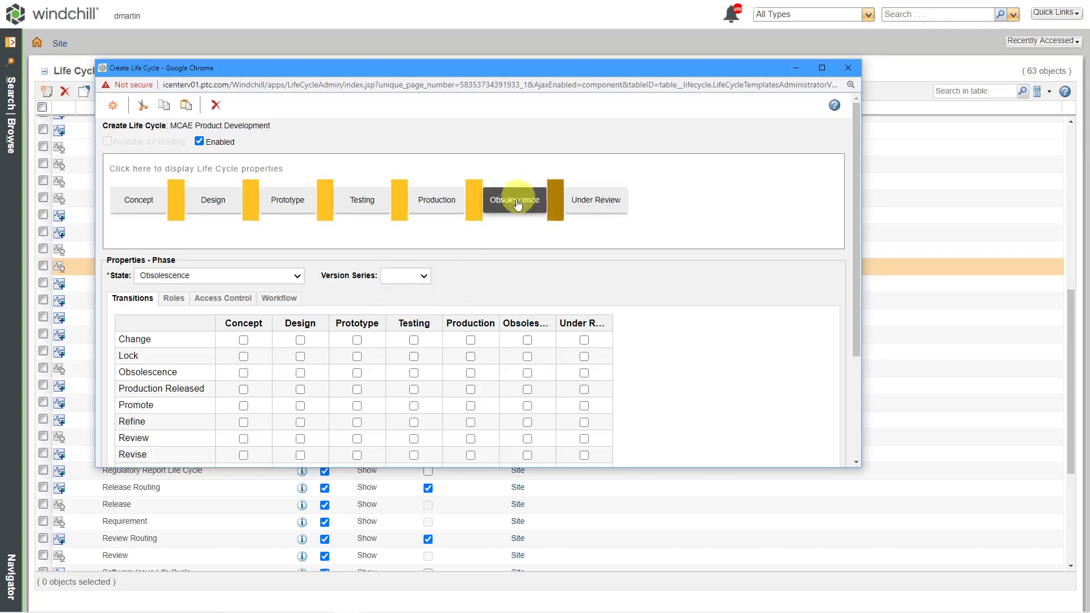
left_click(413, 277)
left_click(413, 309)
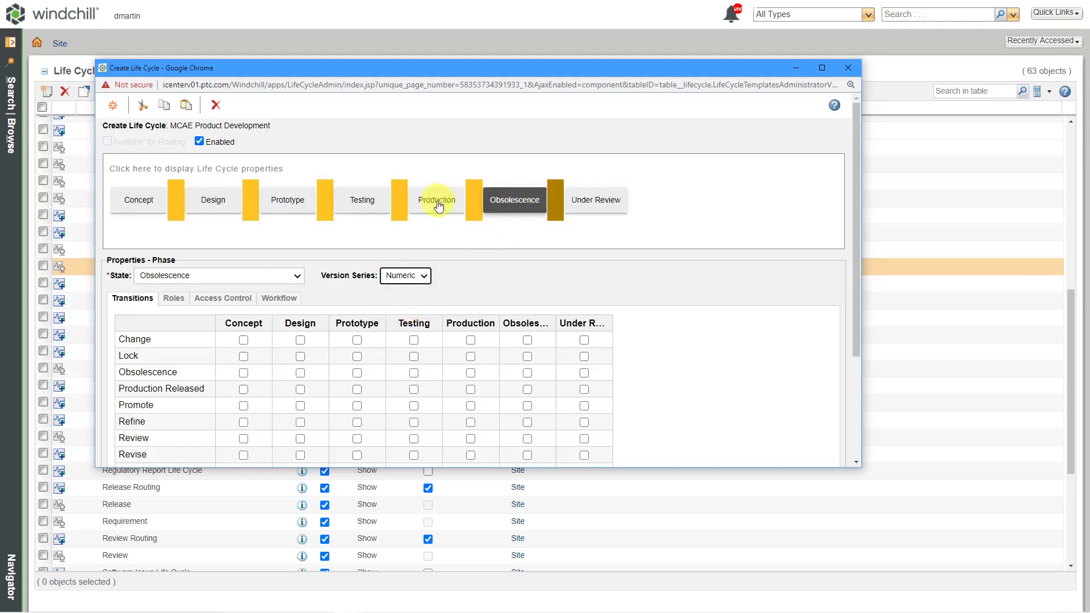
left_click(437, 203)
left_click(413, 276)
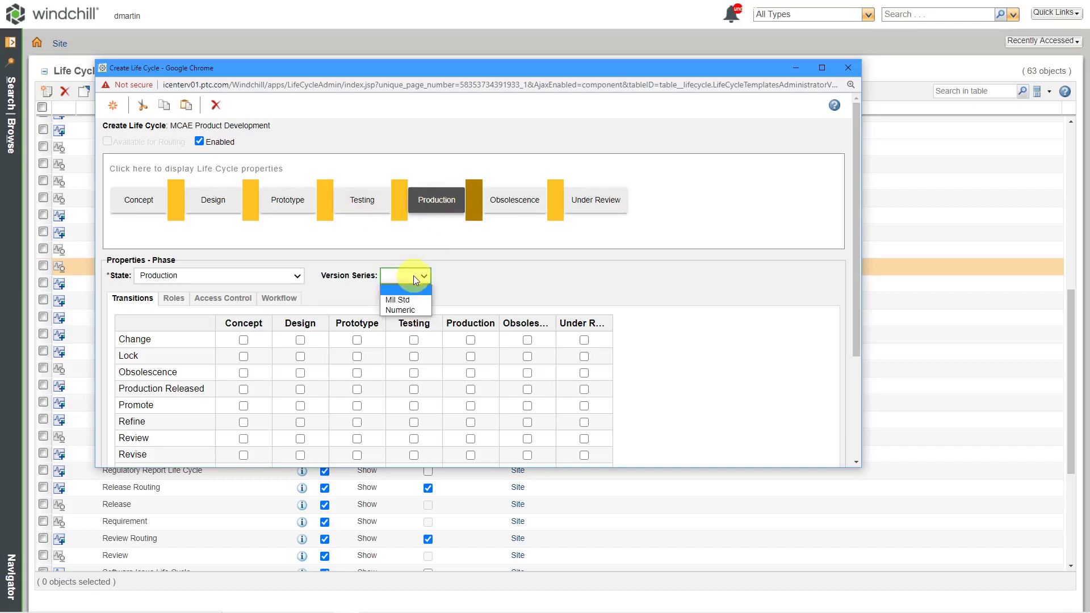
left_click(411, 311)
- Select back through the phases to Concept and enlarge the window to show the Set State row
left_click(363, 202)
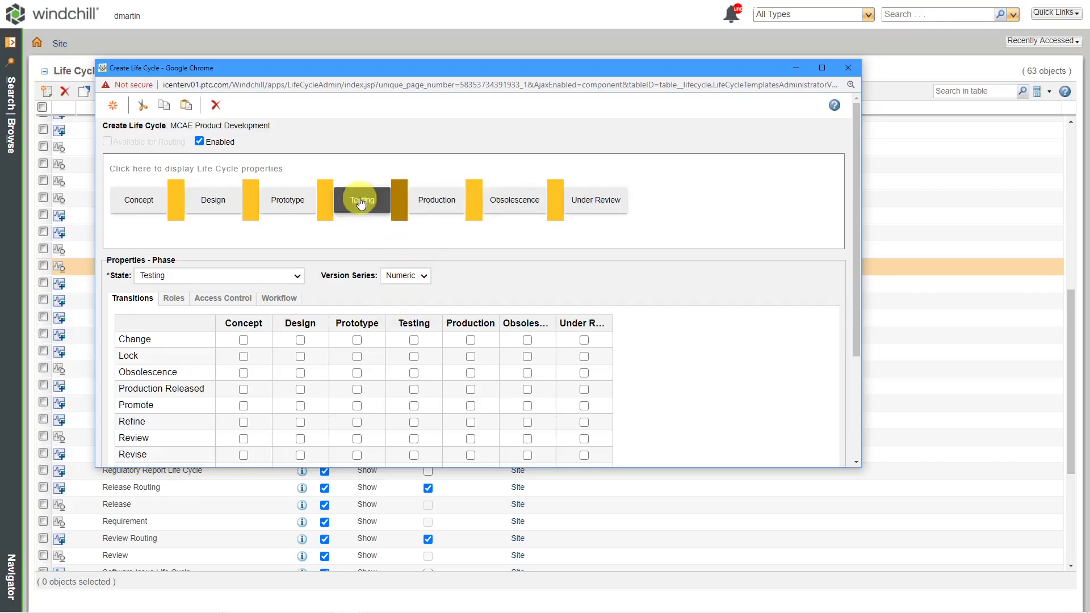
left_click(289, 205)
left_click(225, 206)
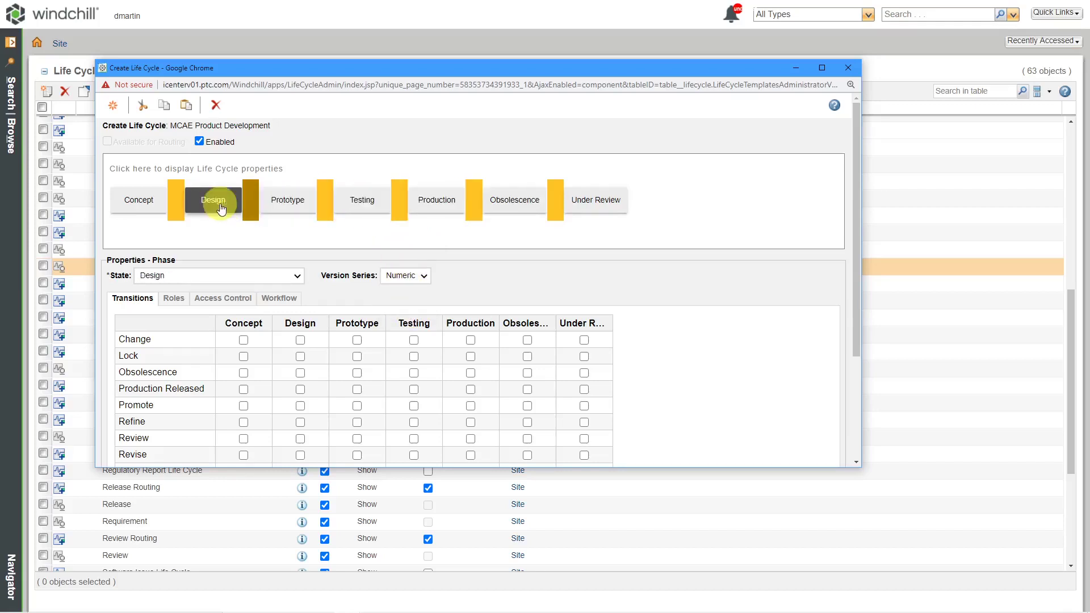
left_click(156, 206)
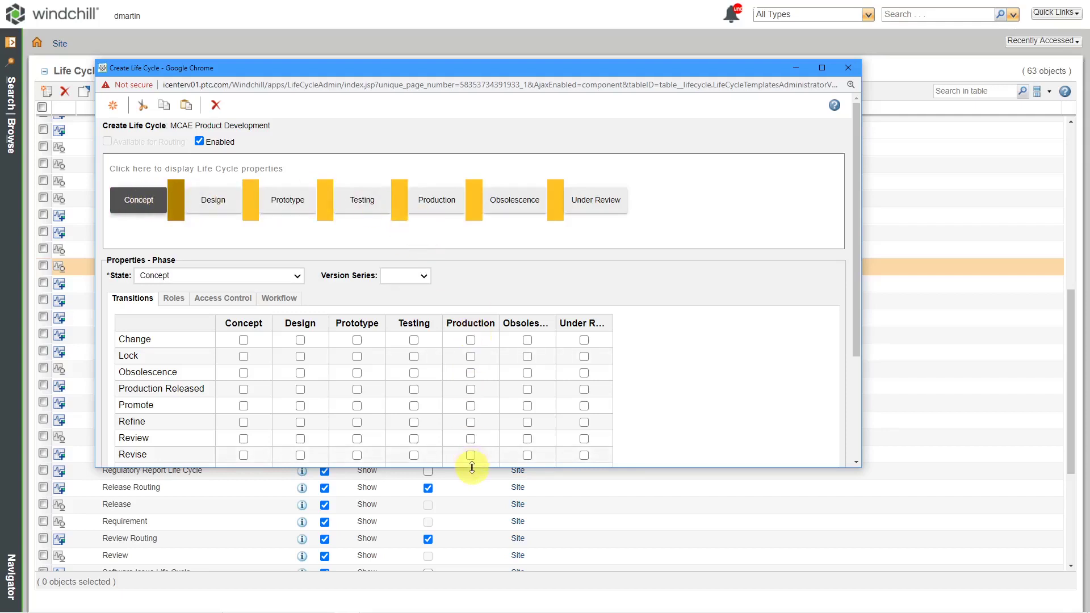
left_click_drag(470, 467, 462, 548)
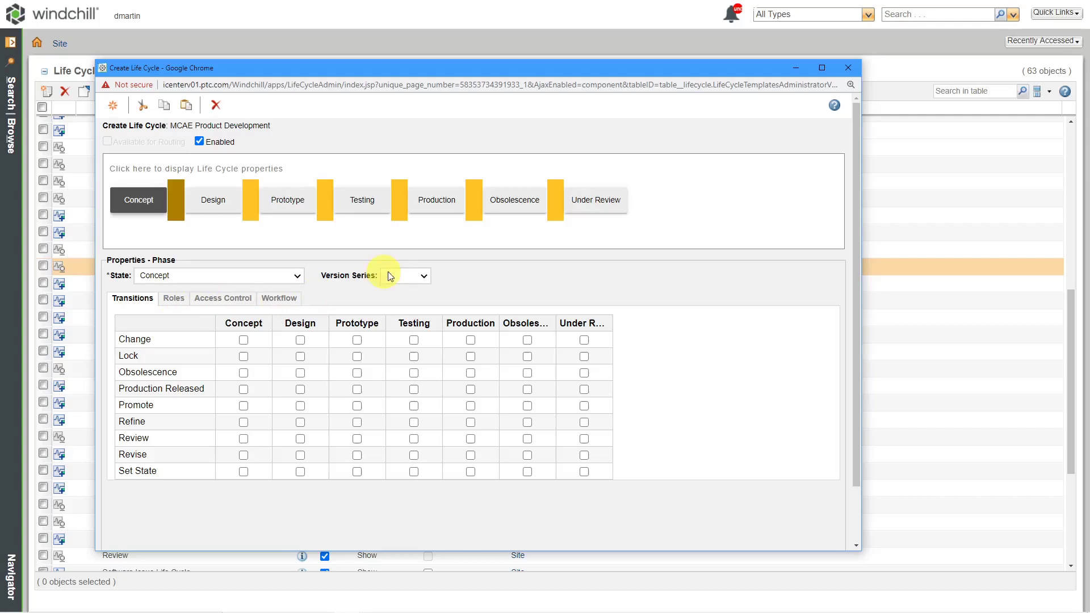
- Choose Numeric in the Concept phase's Version Series dropdown
left_click(418, 275)
left_click(419, 310)
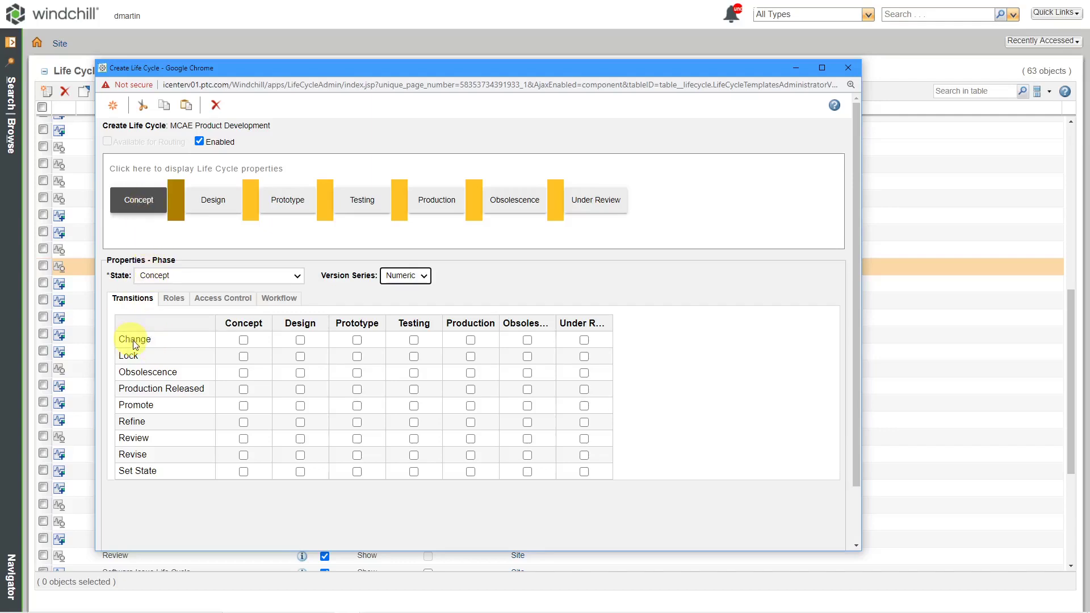
- For Concept, tick Change and Promote to Design, Lock to Under Review, Obsolescence, and Production Released to Production
left_click(300, 340)
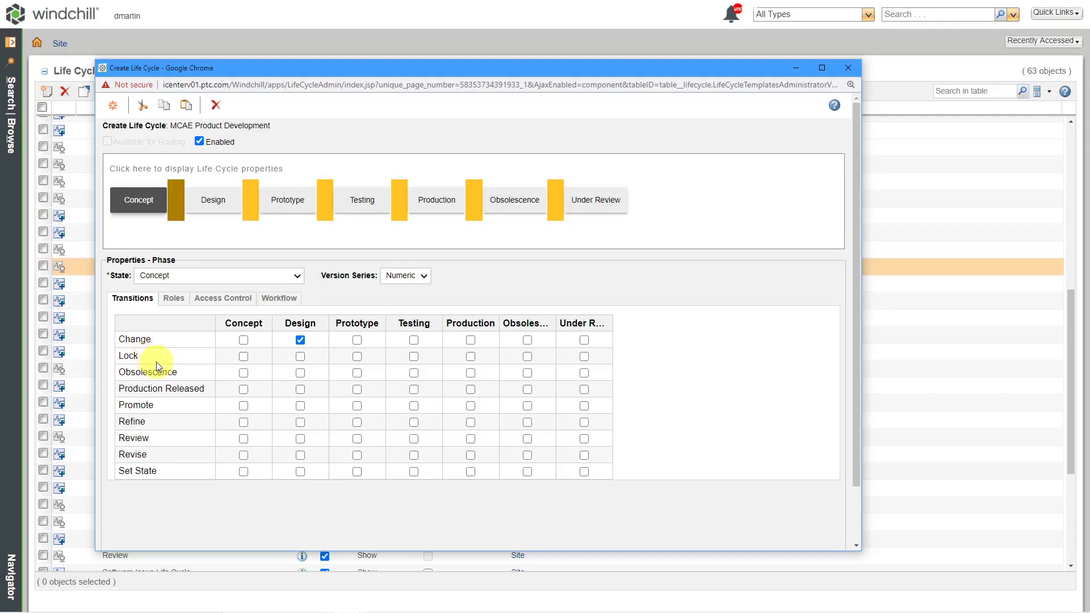
left_click(584, 356)
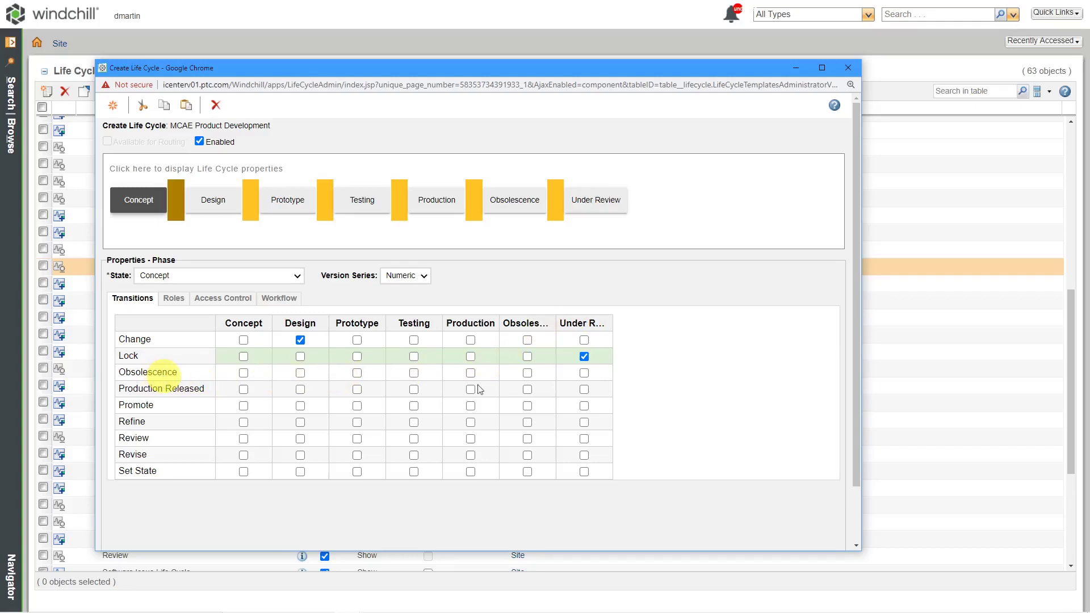
left_click(527, 373)
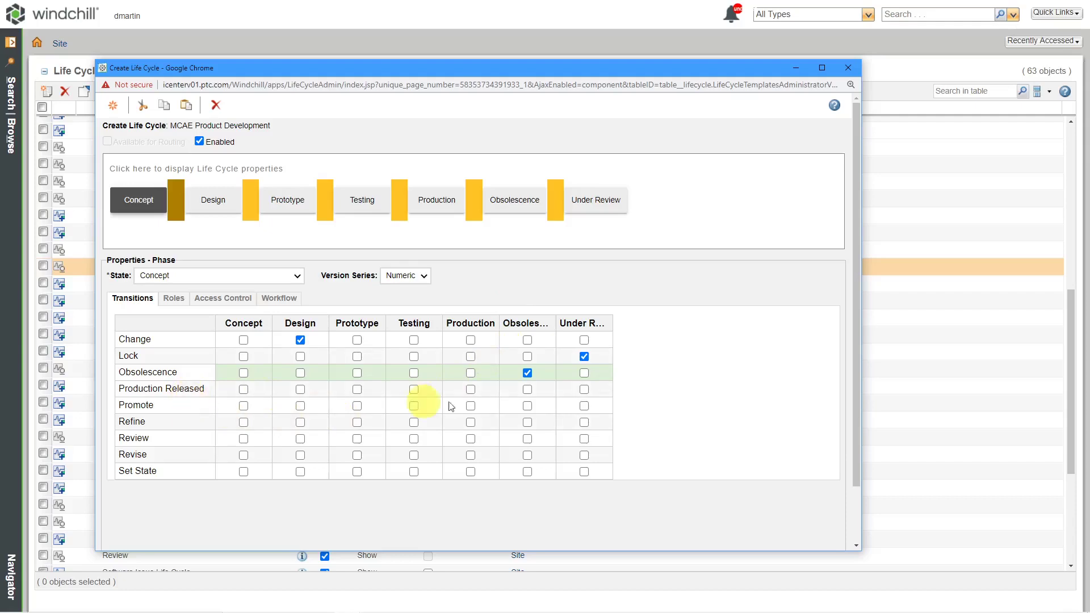
left_click(471, 390)
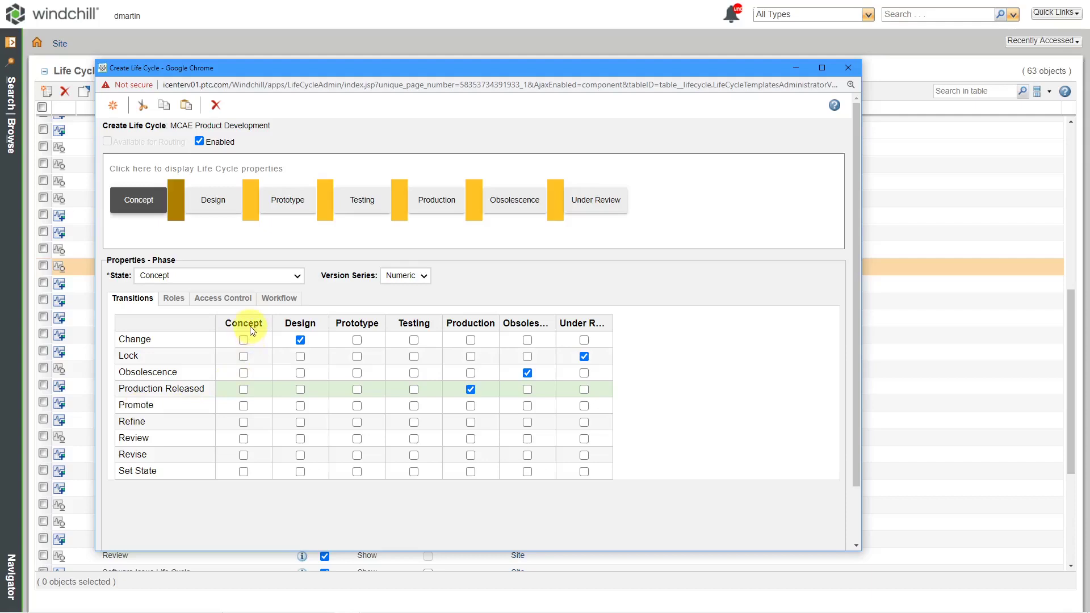
left_click(300, 406)
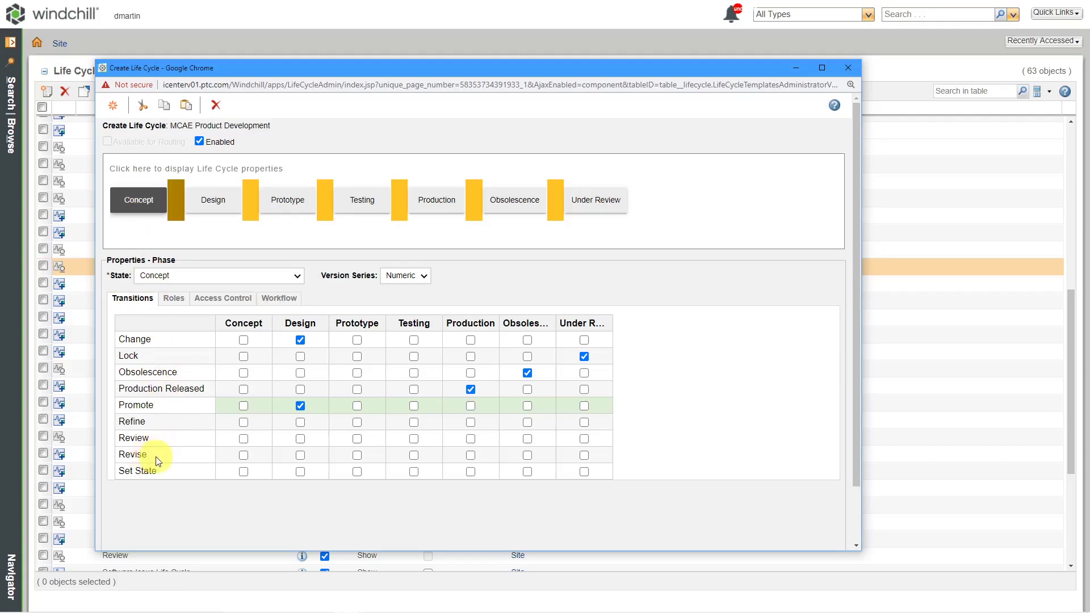
- Tick Concept's Revise to Concept and Set State boxes, then select the Design phase
left_click(244, 456)
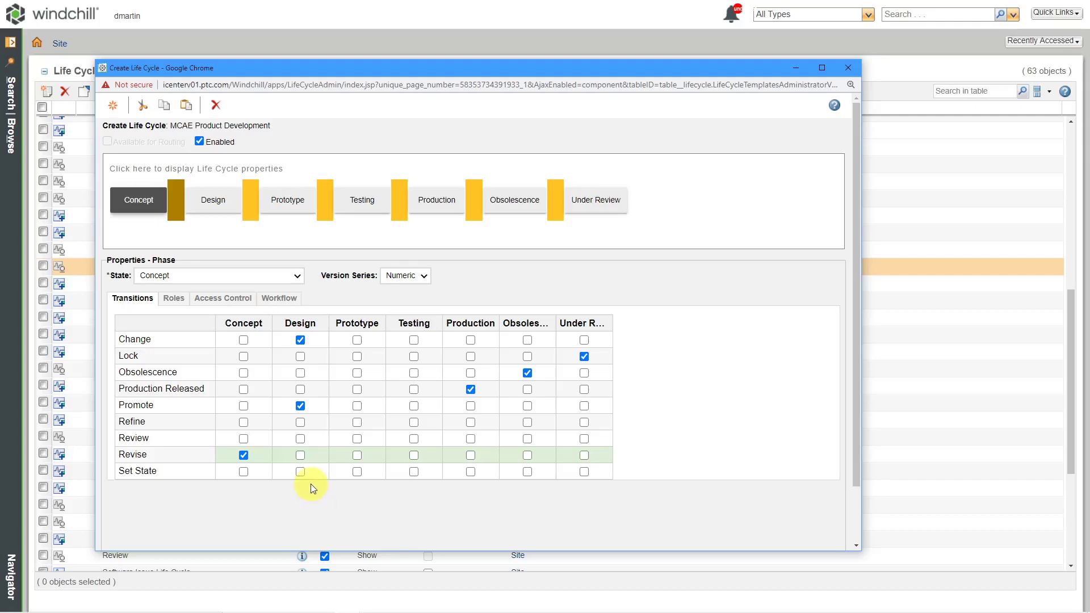
left_click(300, 471)
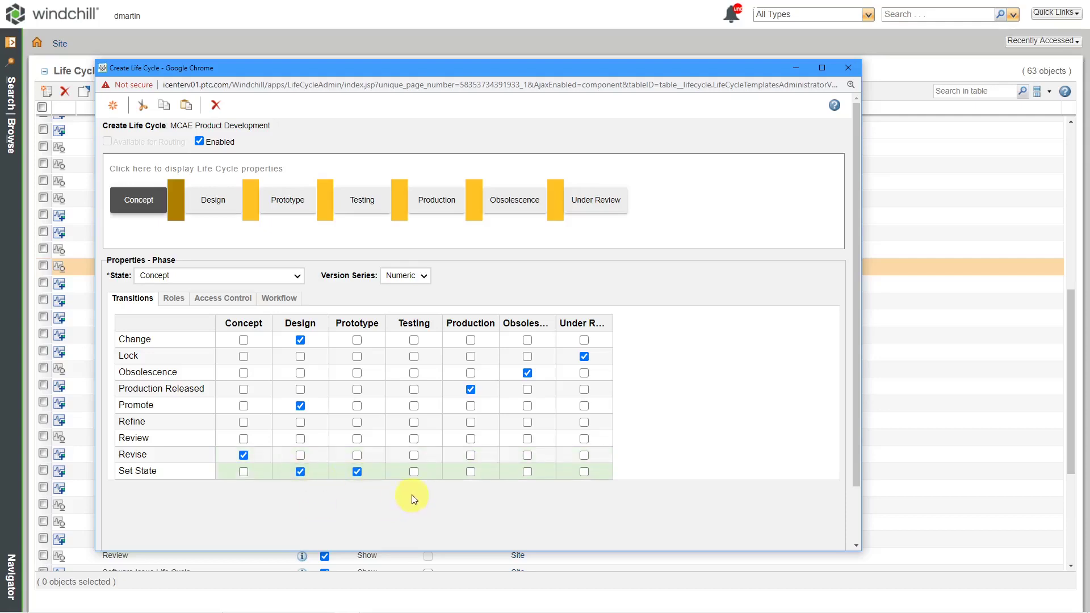
left_click(414, 472)
left_click(528, 472)
left_click(214, 202)
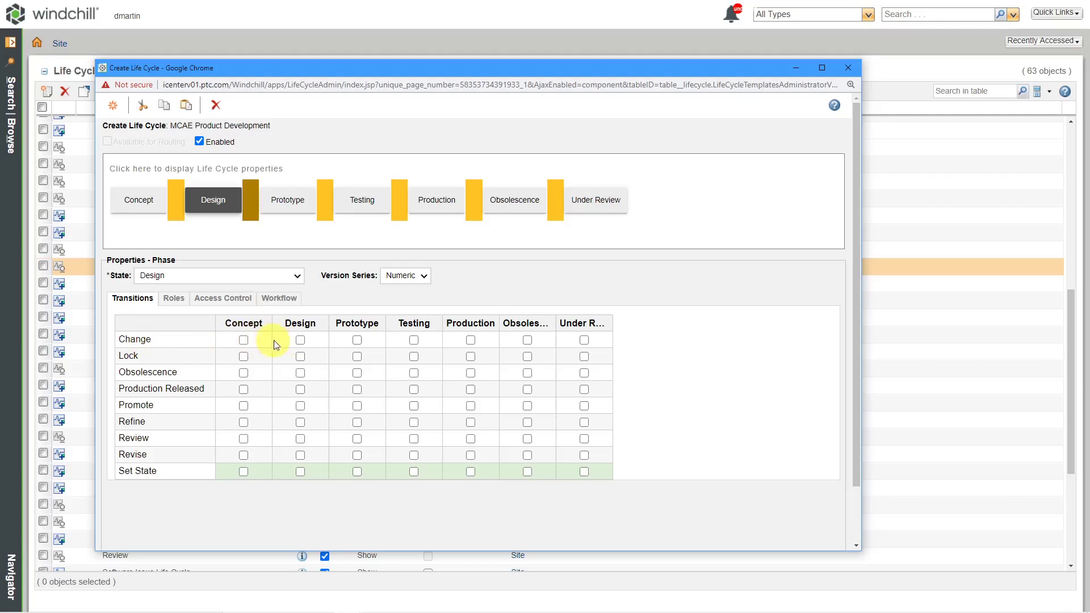
- For Design, tick Change/Promote to Prototype, Lock, Obsolescence, Production Released, Revise, Set State to Concept; select Prototype
left_click(356, 340)
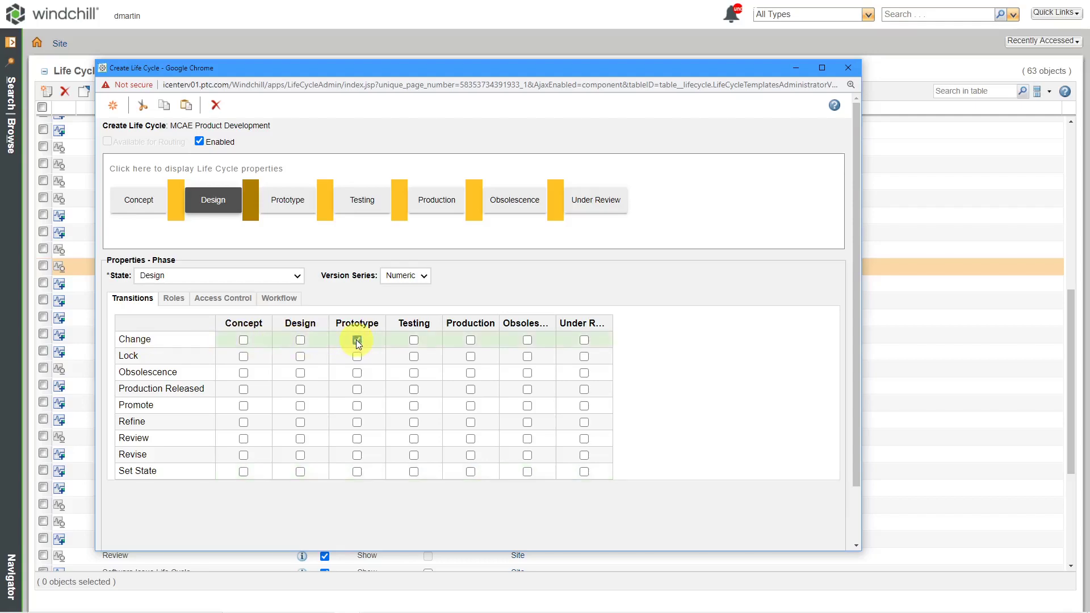
left_click(585, 357)
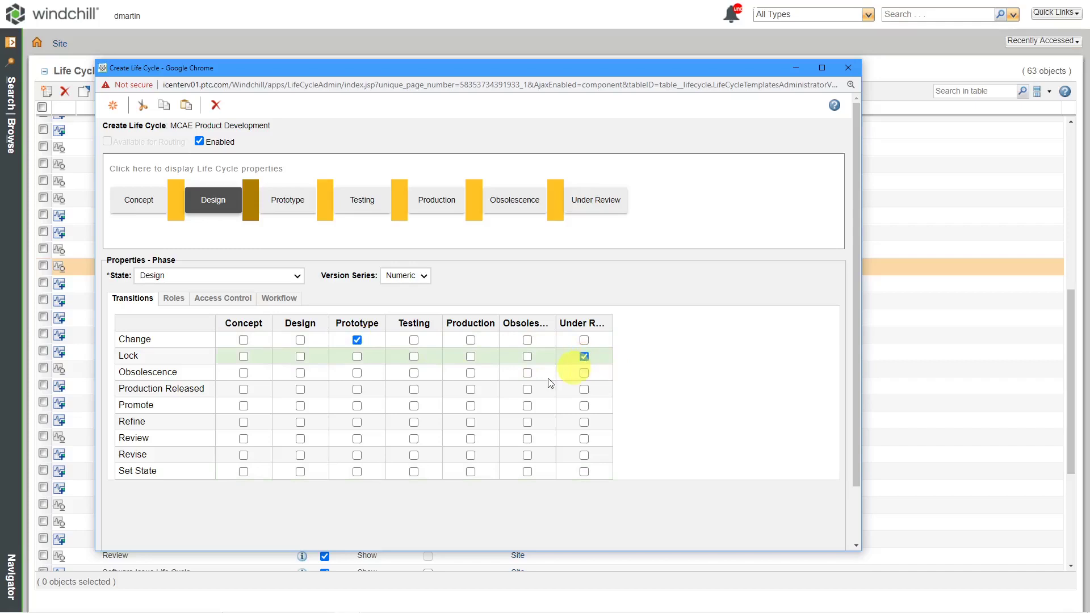
left_click(527, 374)
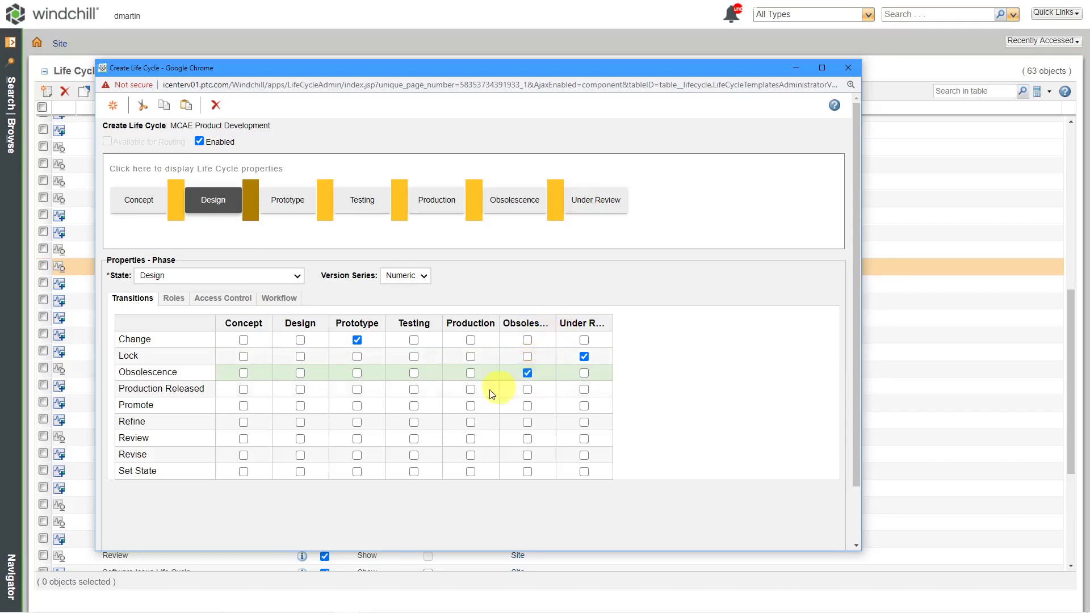
left_click(470, 390)
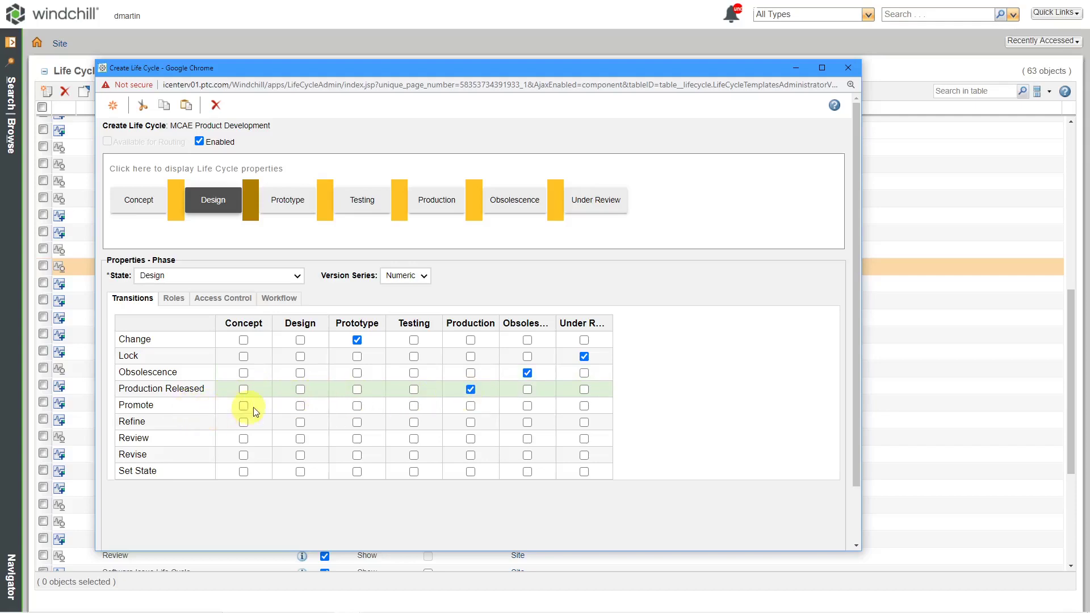
left_click(357, 406)
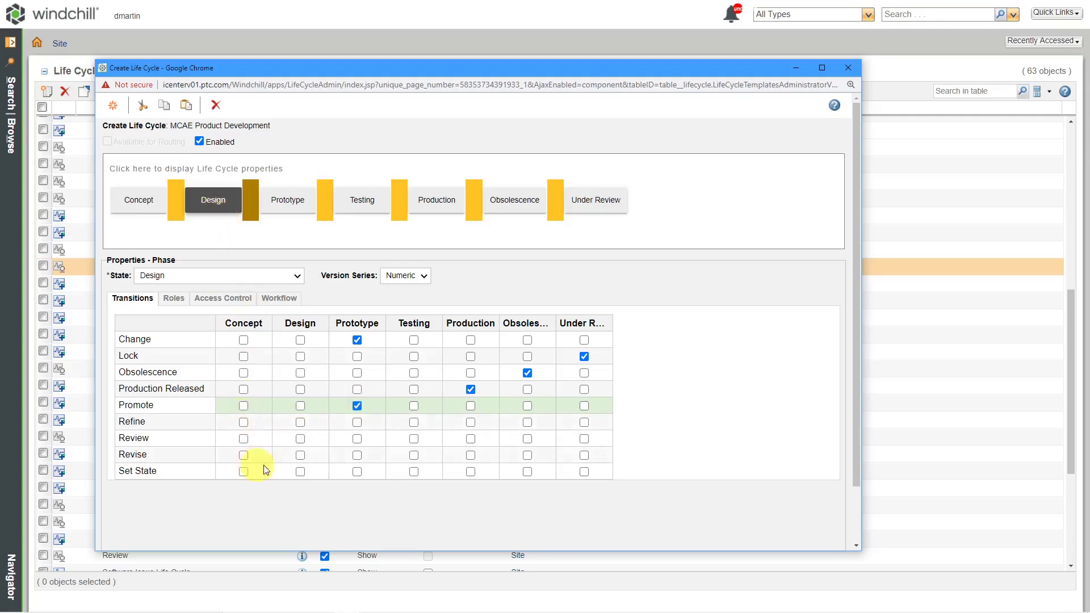
left_click(300, 456)
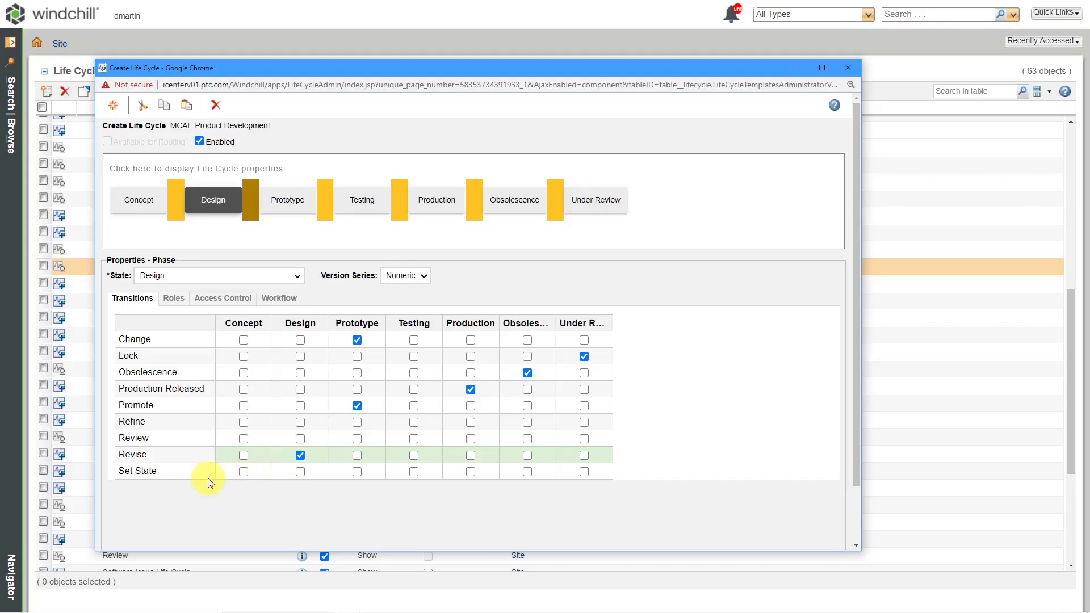
left_click(244, 472)
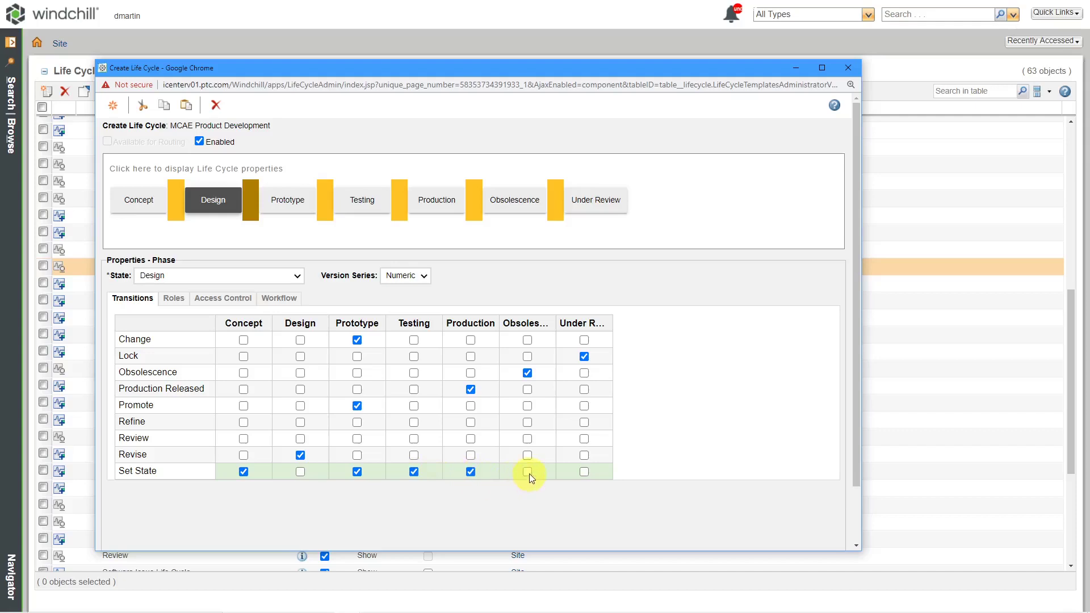
left_click(300, 209)
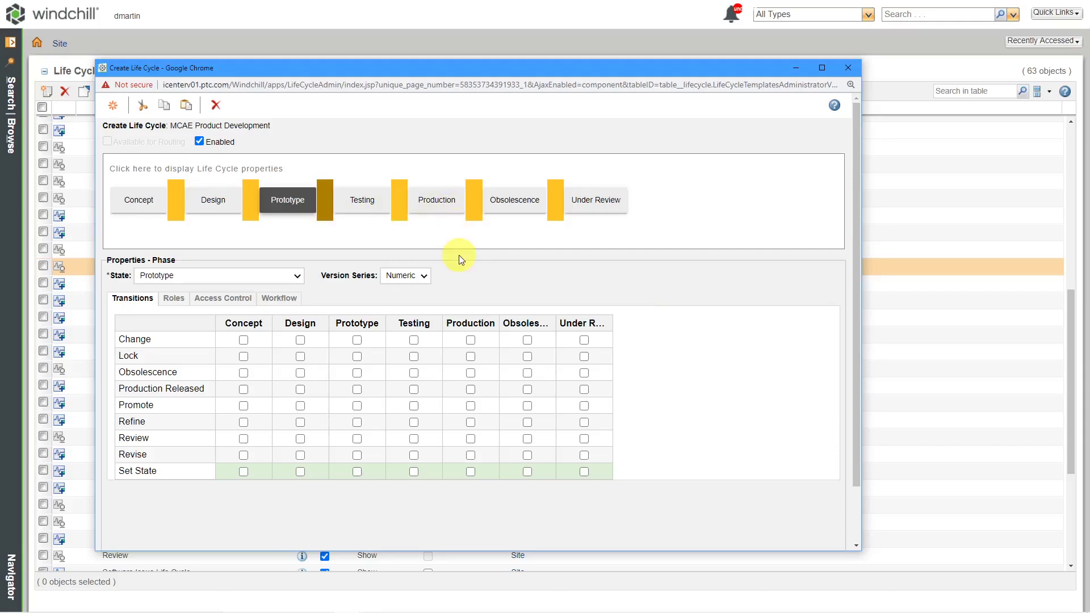
- For Prototype, tick Change to Testing, Lock, Obsolescence, Production Released, Revise to Design, Set State to Design and Concept
left_click(414, 340)
left_click(585, 356)
left_click(527, 373)
left_click(471, 389)
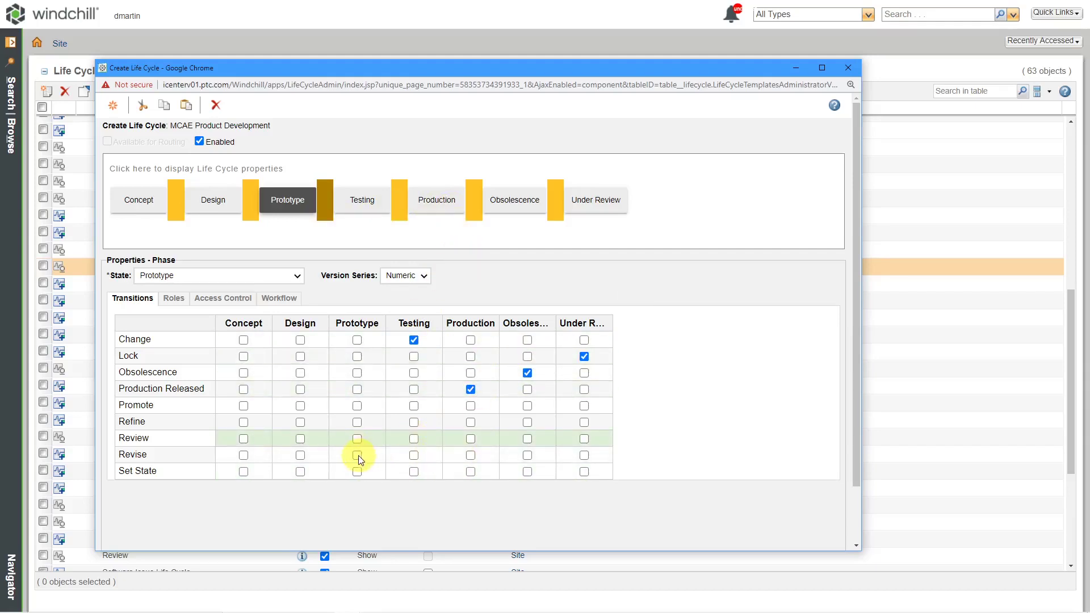
left_click(301, 456)
left_click(300, 472)
left_click(244, 472)
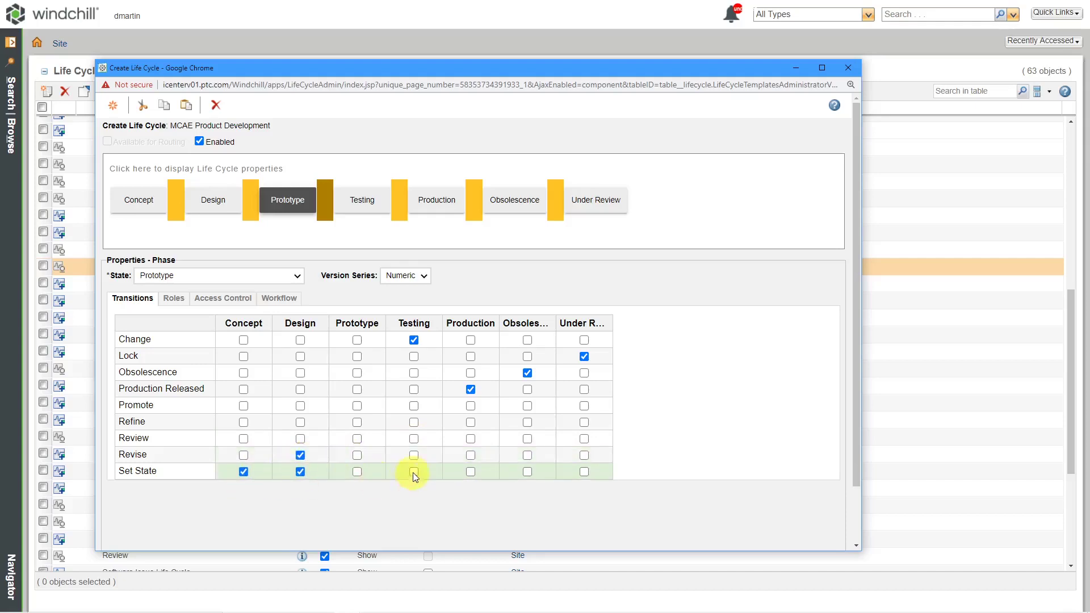
- For Testing, tick Change/Promote to Production, Lock, Obsolescence, Production Released, Revise to Design, Set State to Concept
left_click(361, 200)
left_click(471, 339)
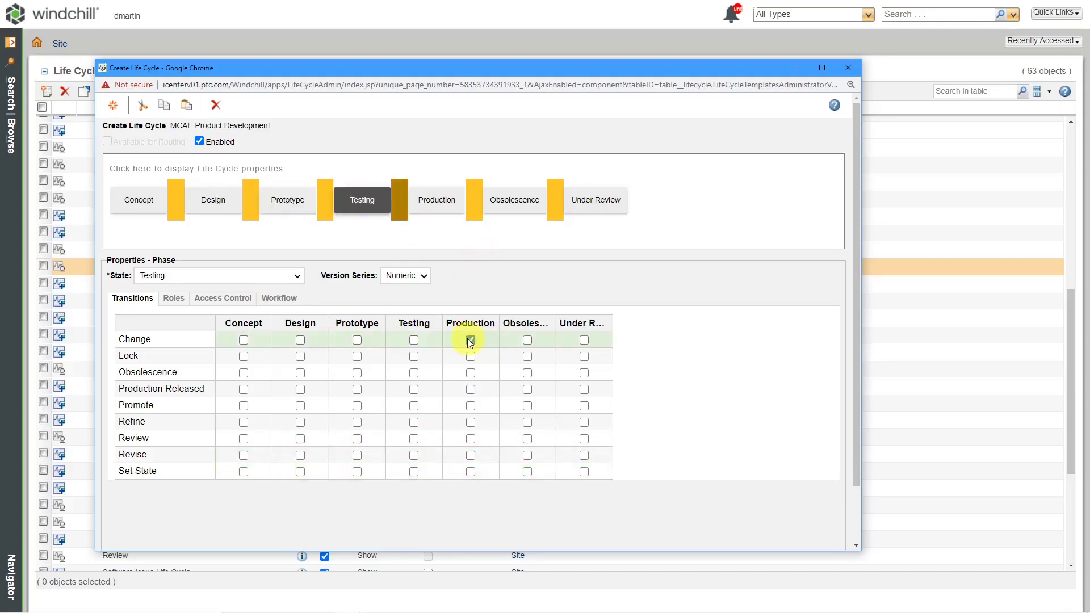
left_click(584, 356)
left_click(528, 372)
left_click(471, 389)
left_click(471, 405)
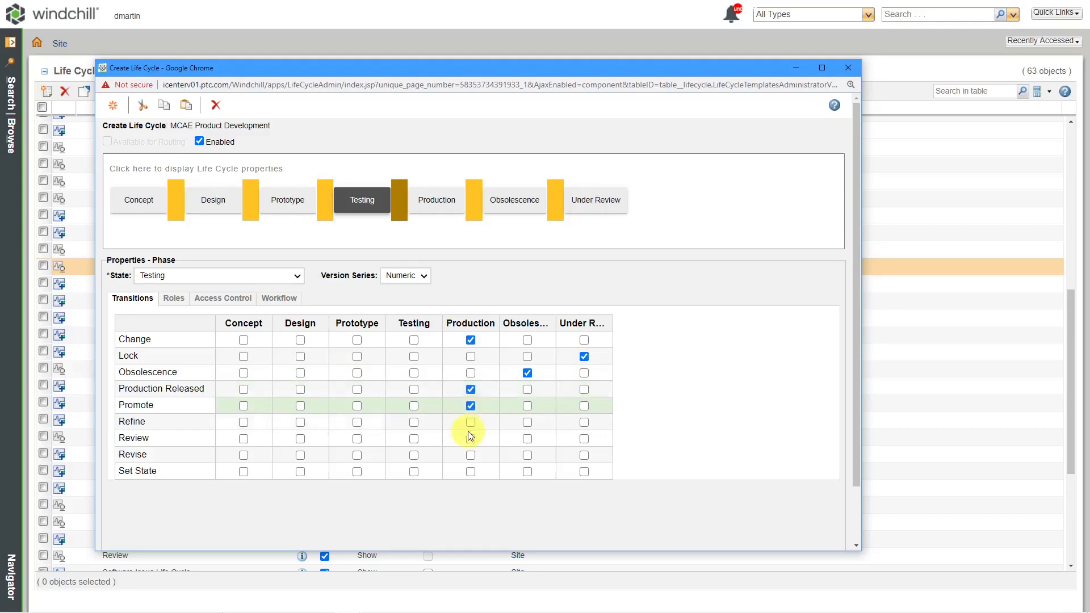
left_click(300, 455)
left_click(244, 472)
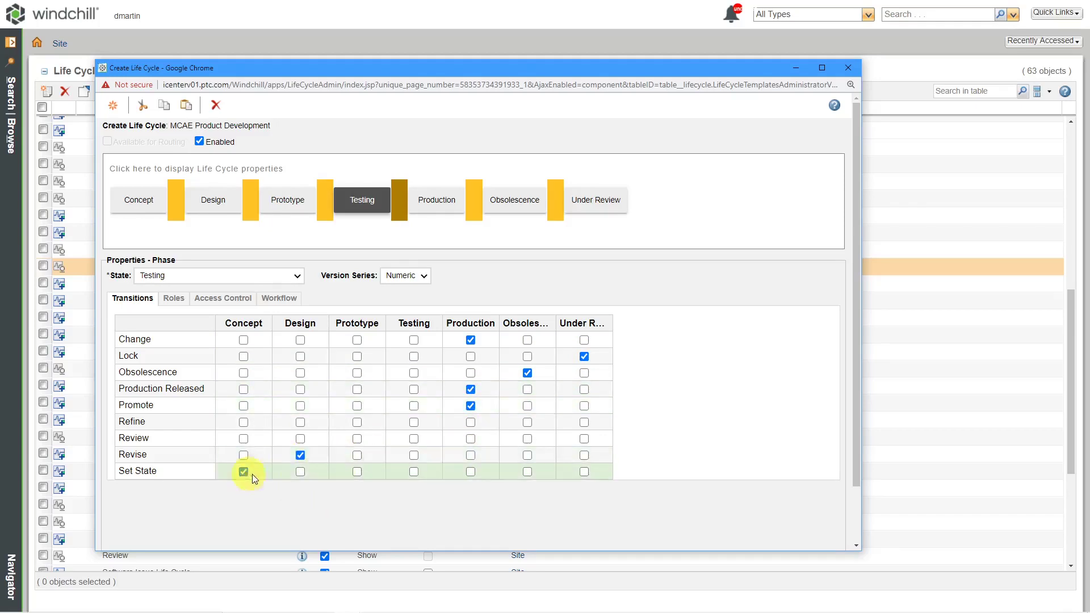
- For Production, tick Change/Promote to Obsolescence, Lock, Obsolescence, Production Released, Revise to Design, Set State to Concept
left_click(436, 199)
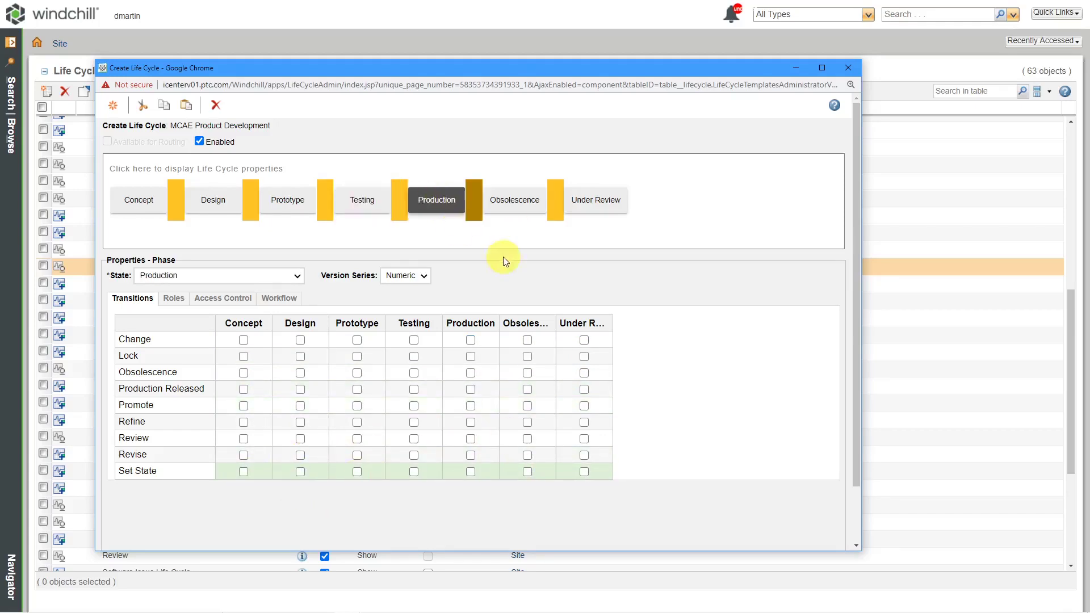
left_click(527, 339)
left_click(583, 356)
left_click(528, 373)
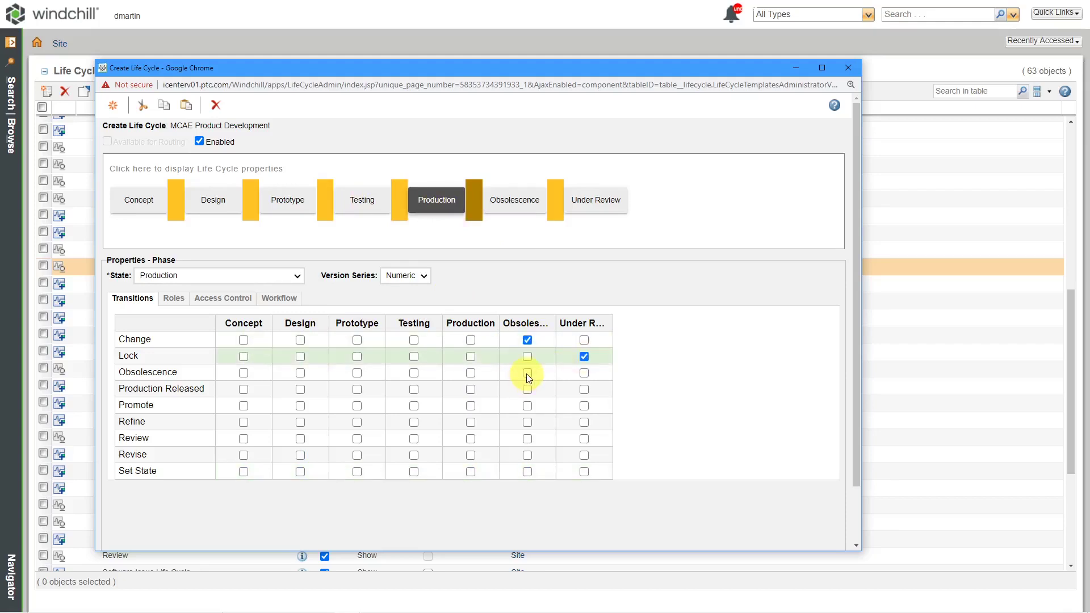
left_click(470, 389)
left_click(528, 405)
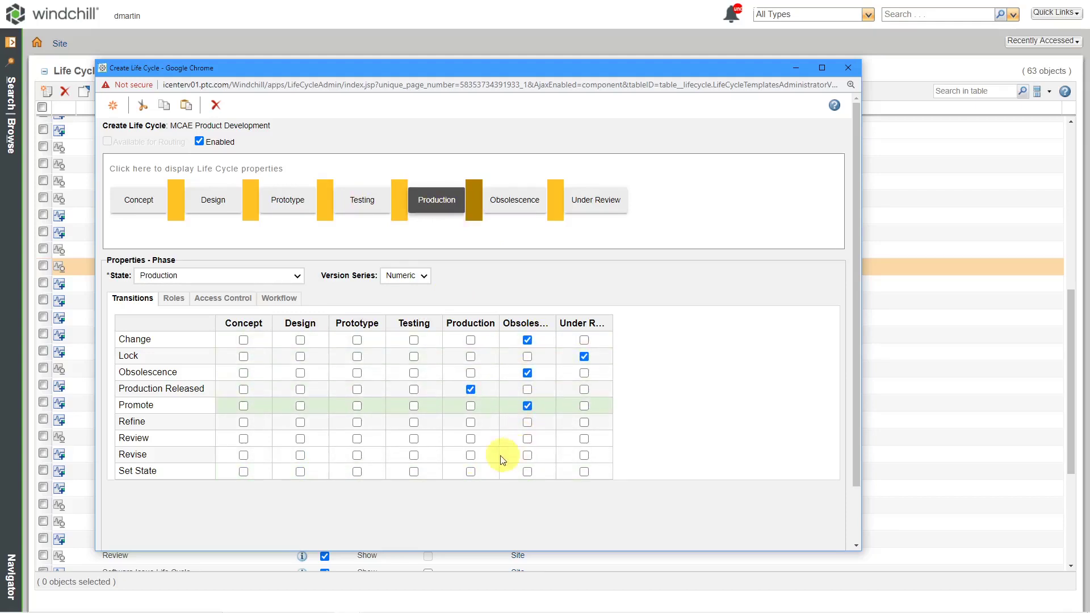
left_click(301, 455)
left_click(244, 471)
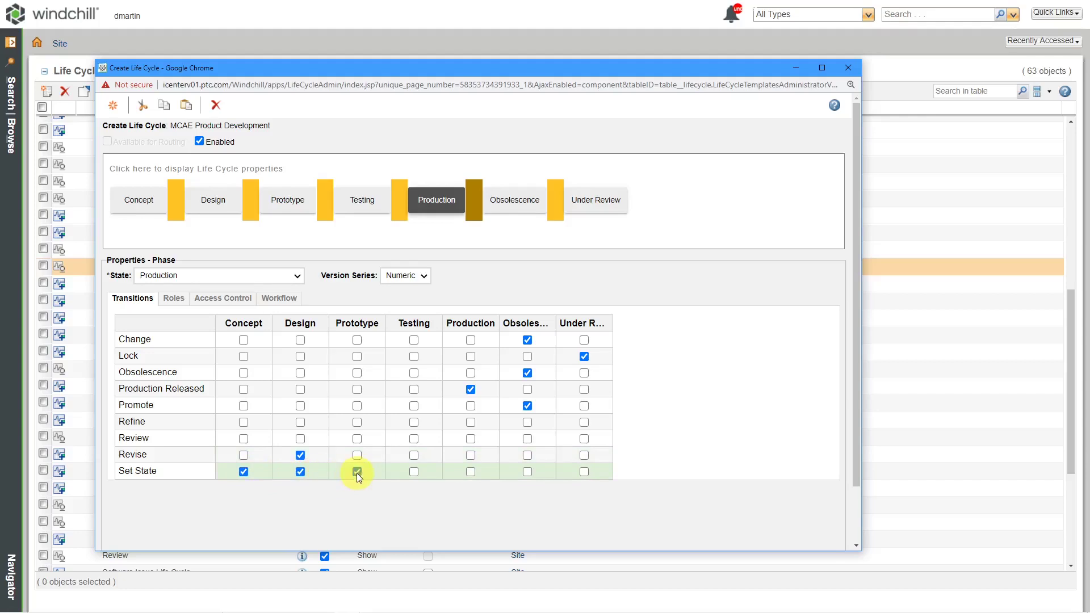
left_click(509, 200)
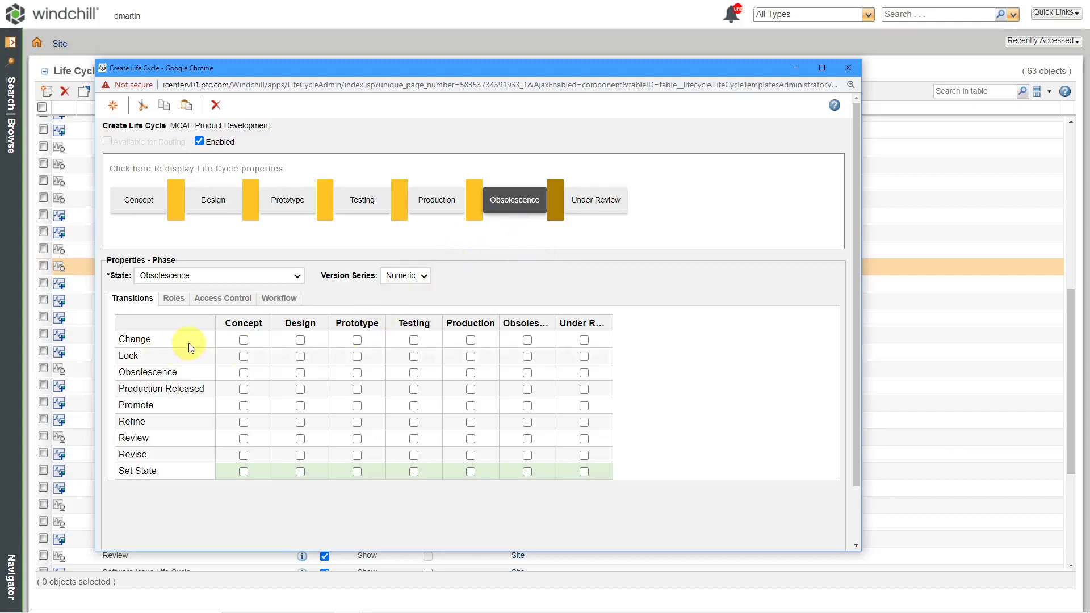
- For Obsolescence, tick Change and Revise to Design, Lock, Obsolescence, Production Released, and Set State to Design
left_click(300, 341)
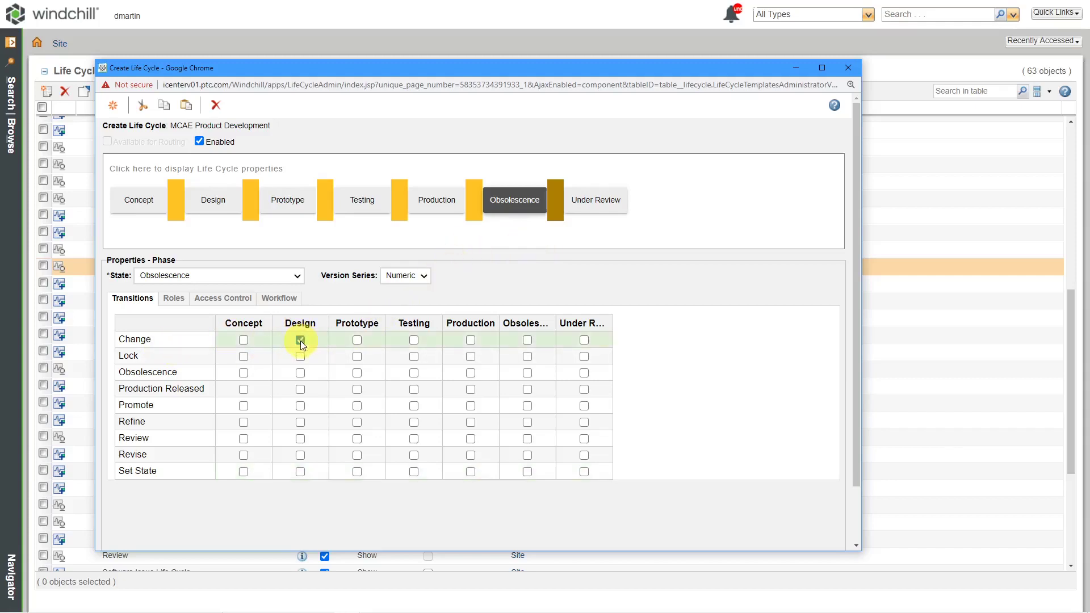
left_click(584, 356)
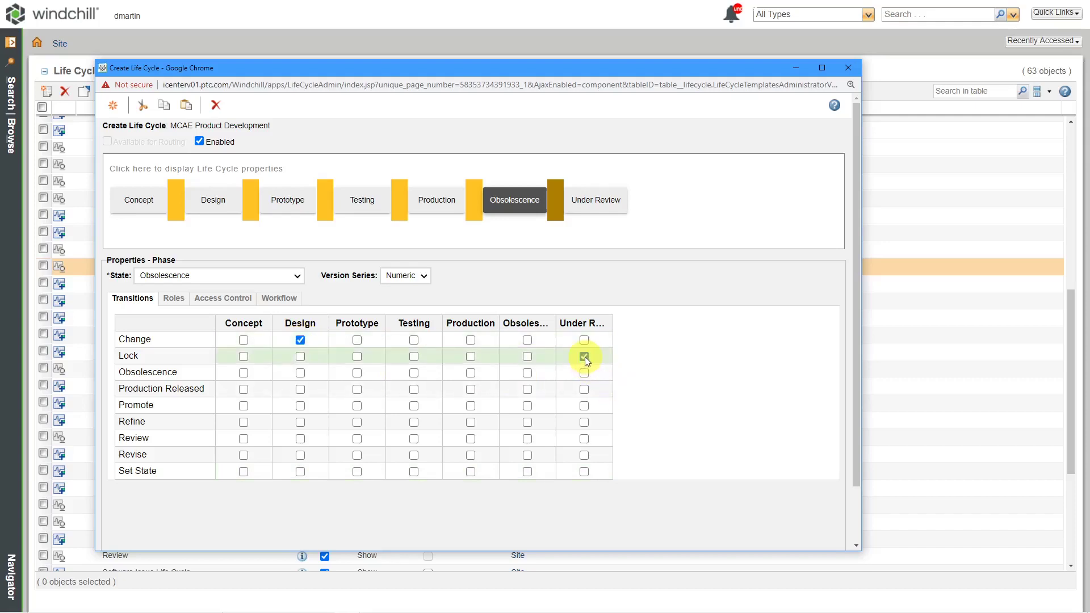
left_click(527, 374)
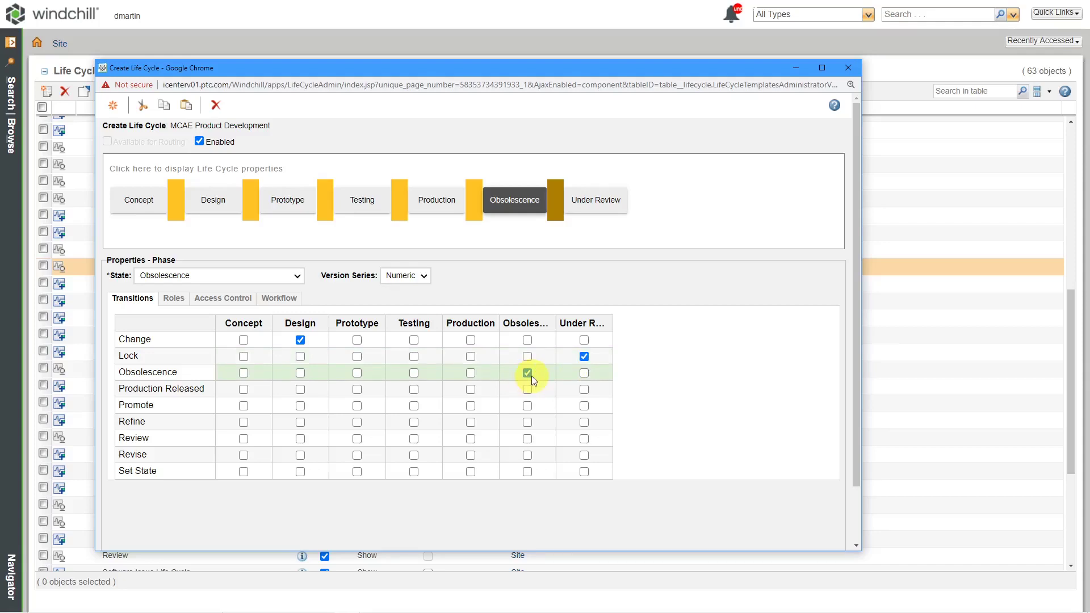
left_click(471, 390)
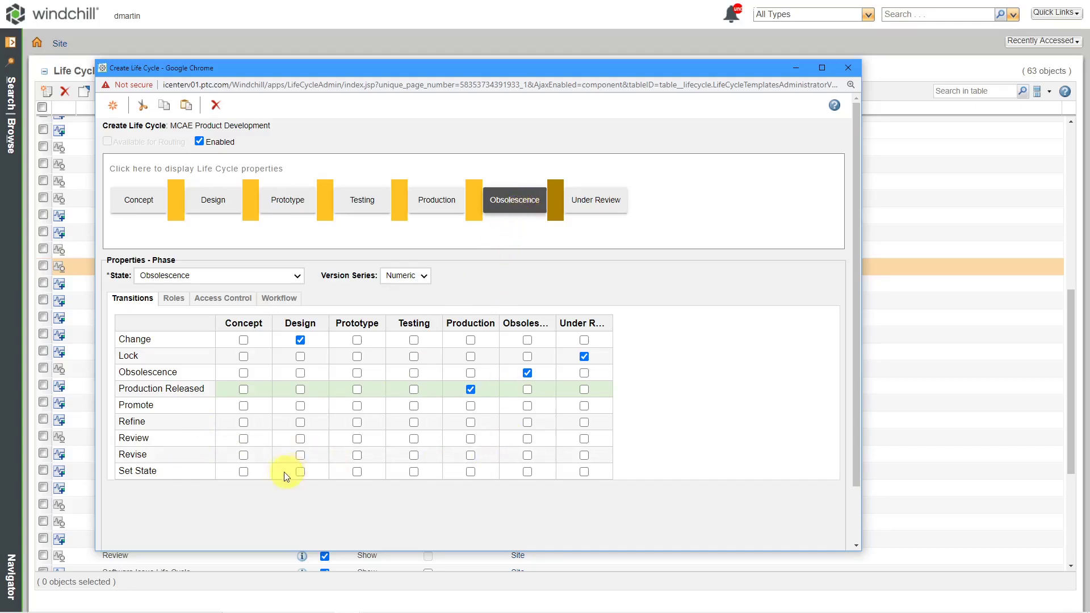
left_click(300, 456)
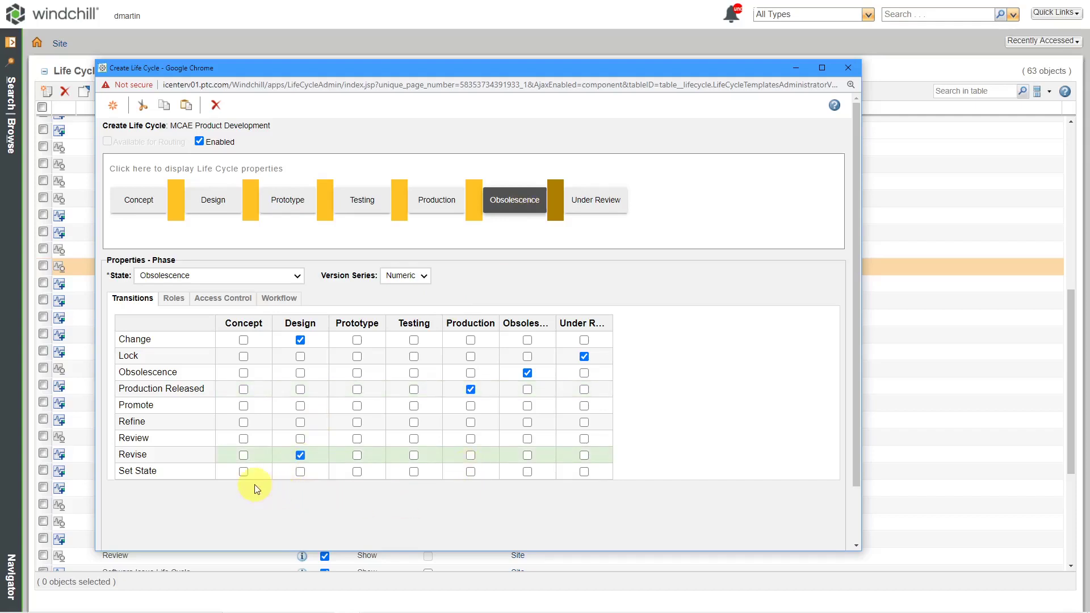
left_click(300, 473)
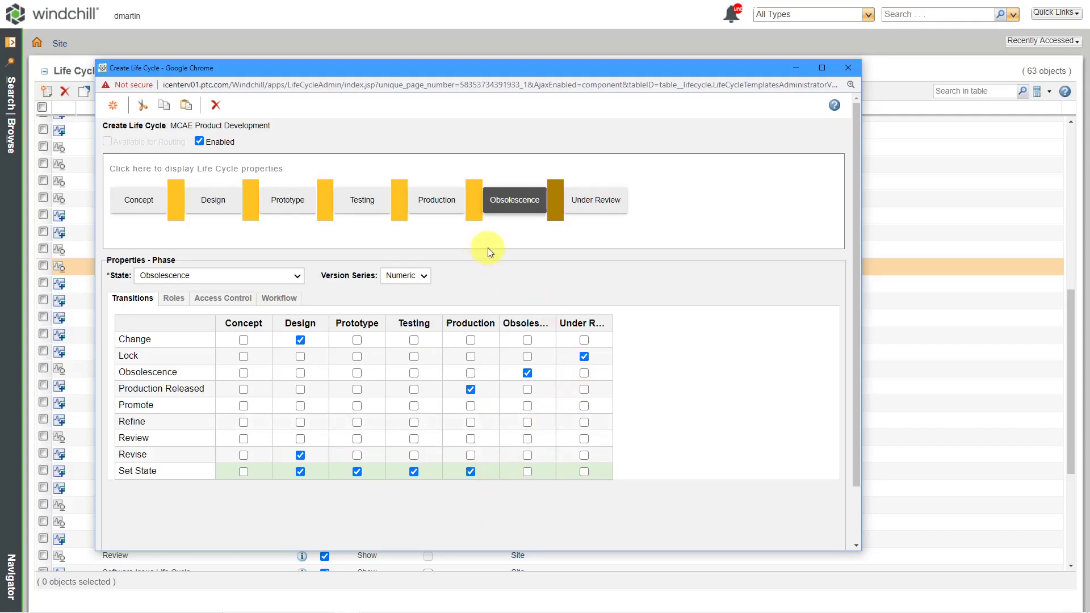
- Select the Under Review phase and allow Set State to Concept through Obsolescence
left_click(597, 203)
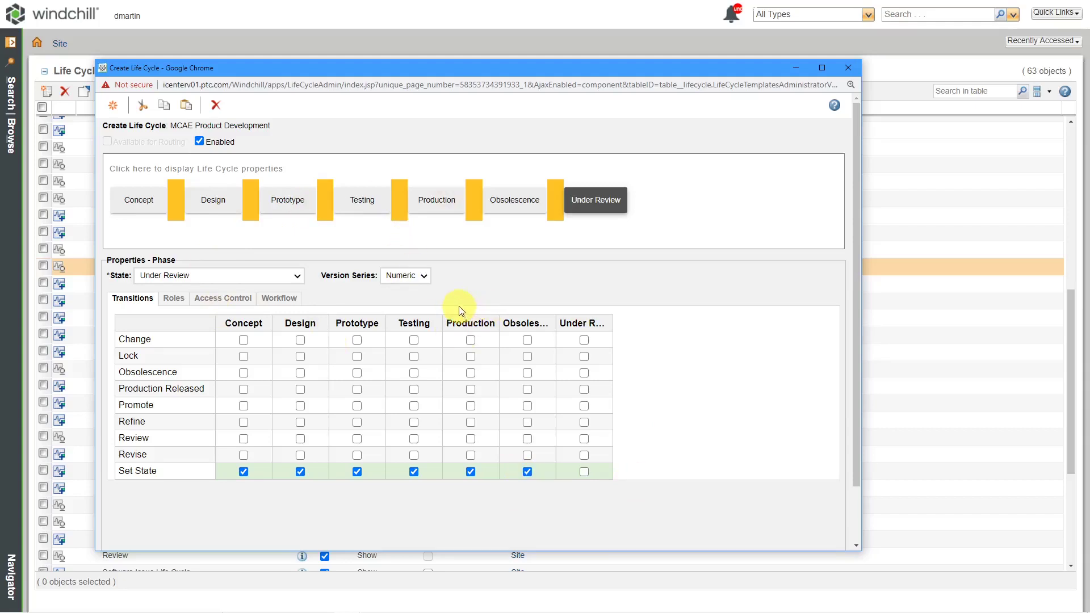
scroll(766, 356, "down", 2)
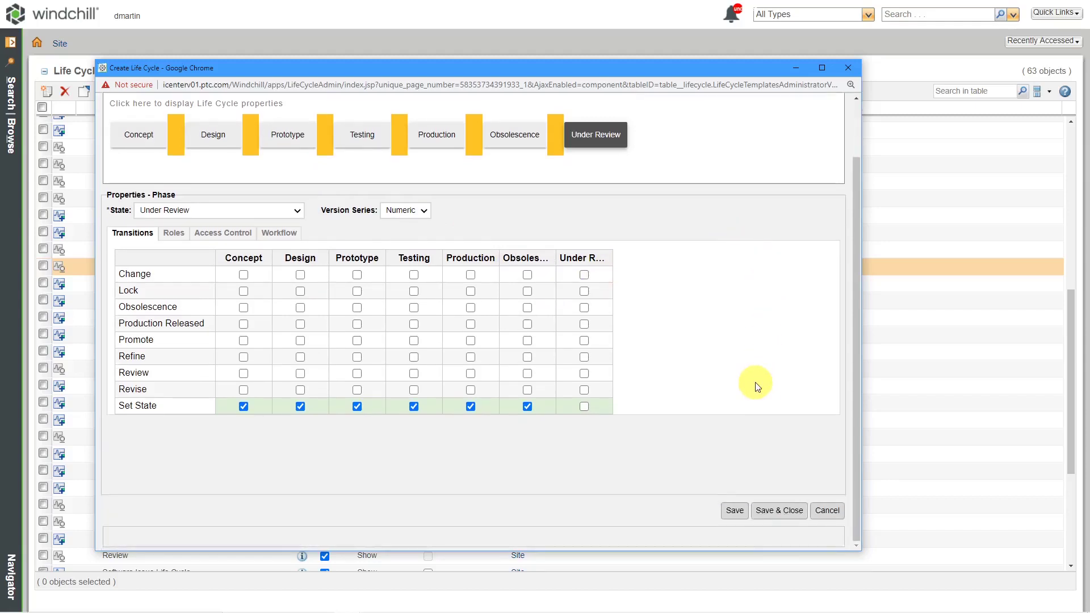
- Save and close the life cycle, select MCAE Product Development, and choose Actions > Check In
left_click(779, 511)
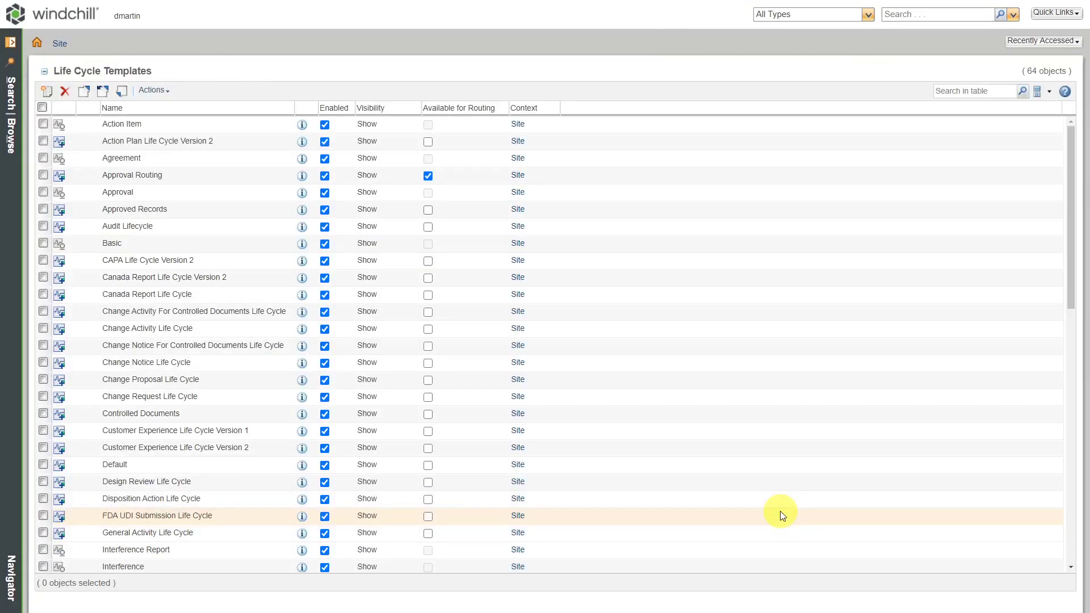
scroll(994, 323, "down", 3)
left_click_drag(1071, 271, 1051, 319)
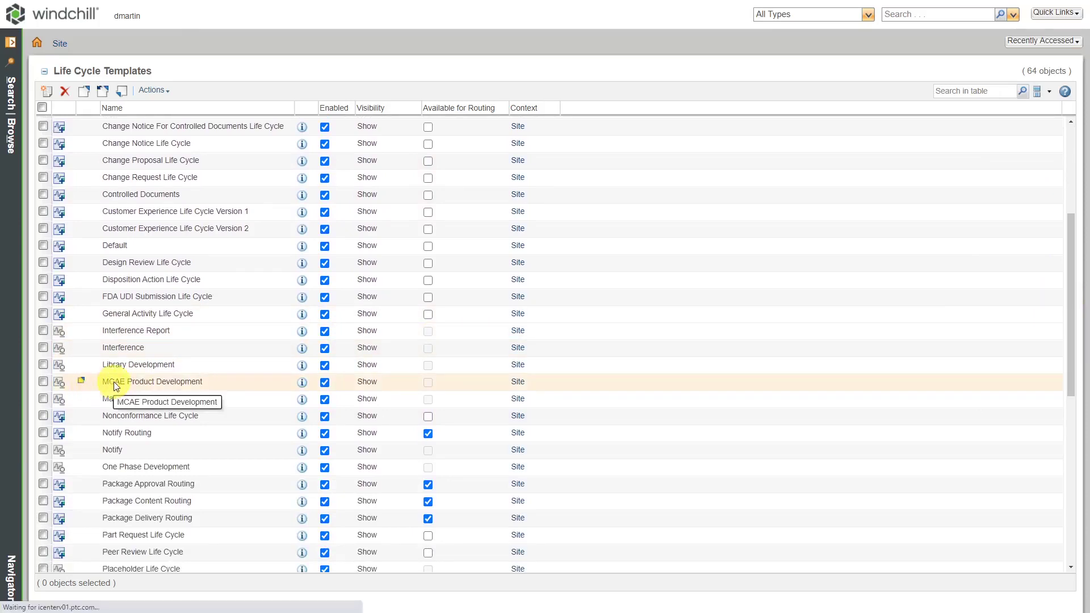
mouse_move(81, 386)
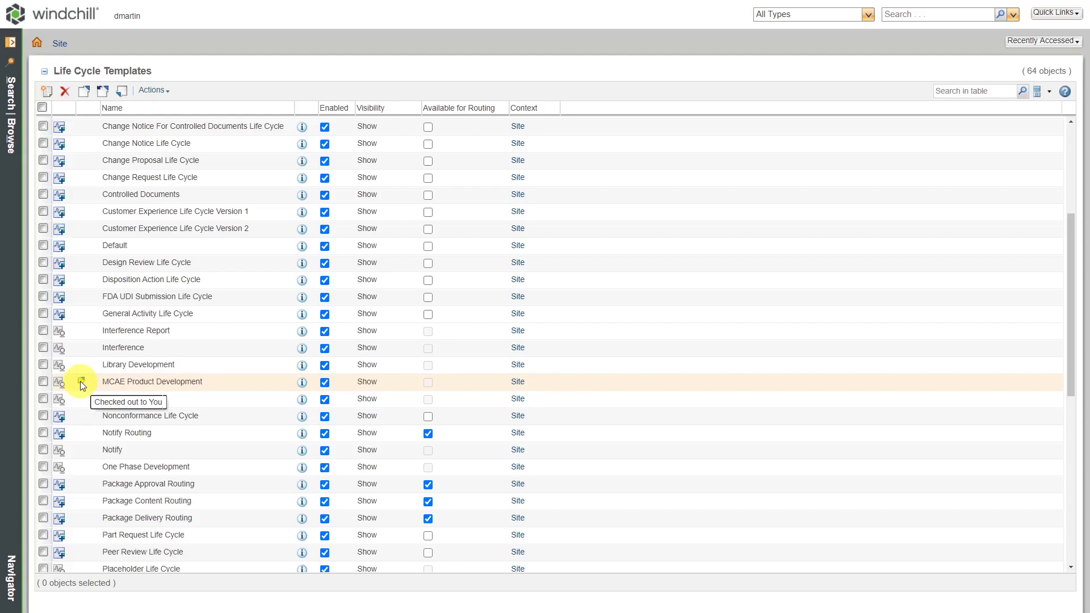
left_click(42, 381)
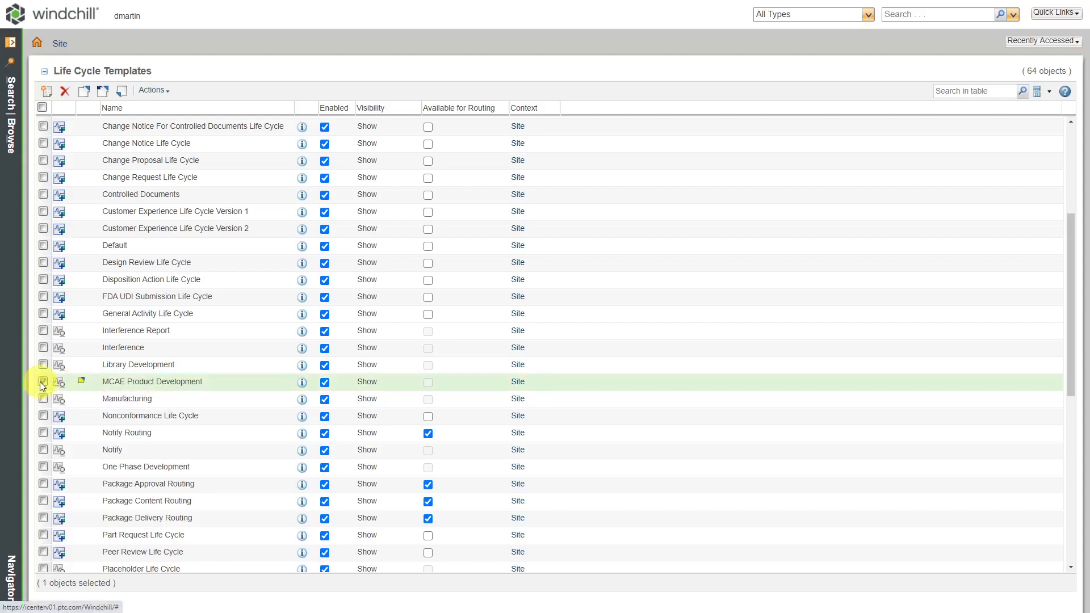
left_click(160, 91)
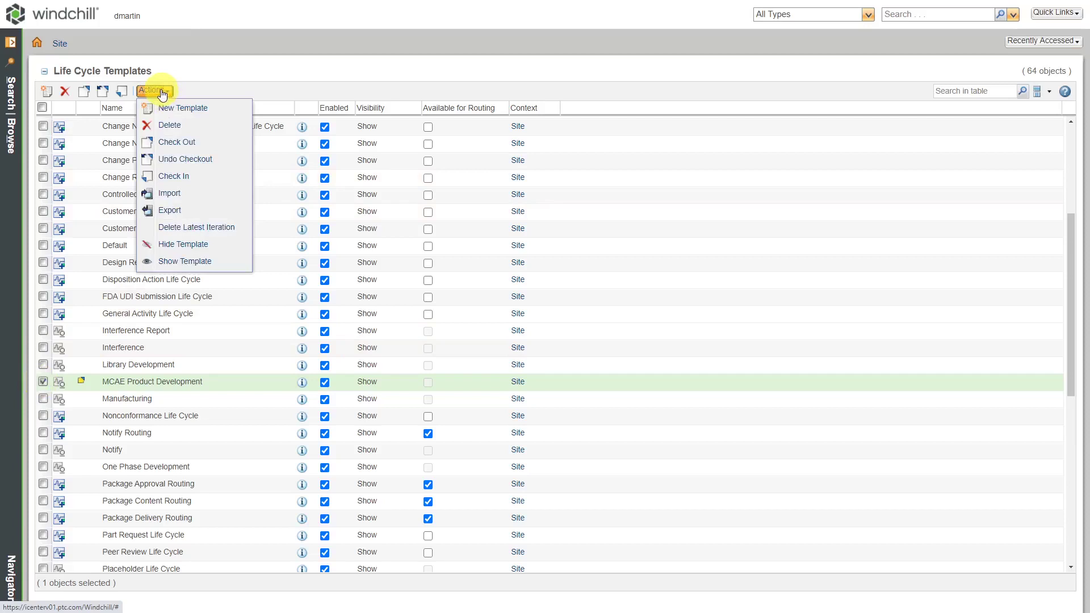
left_click(173, 176)
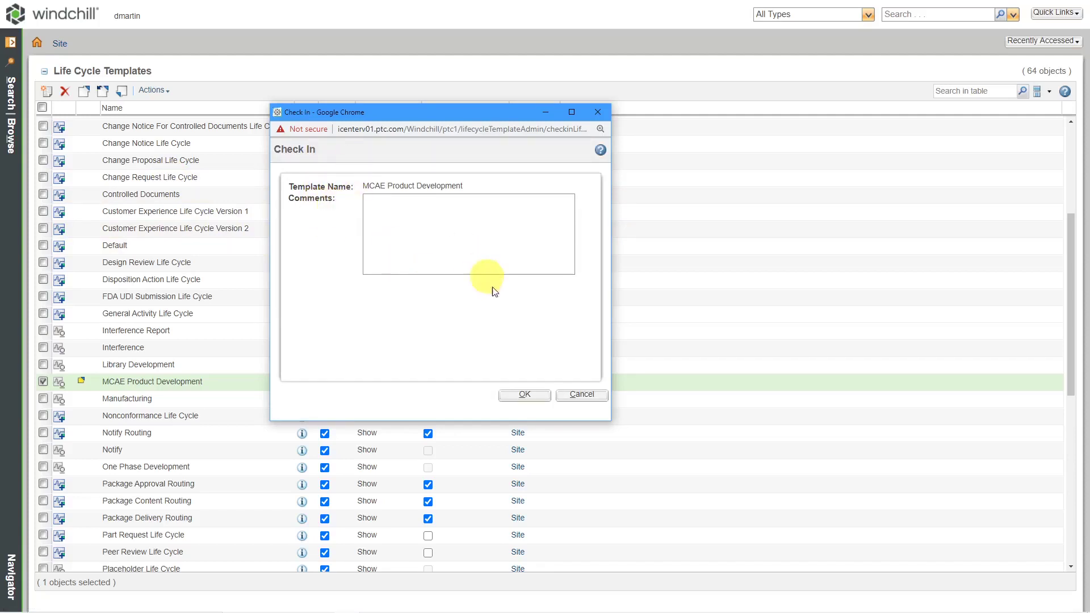
- Confirm the check-in with OK, then reselect the template and dismiss the Actions menu
left_click(525, 395)
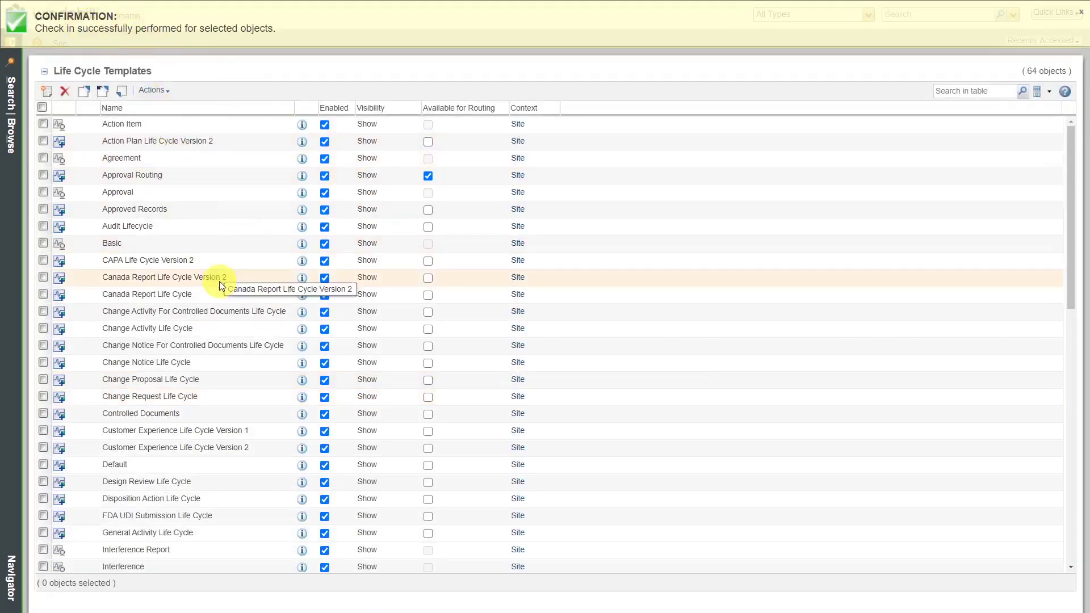
scroll(220, 281, "down", 4)
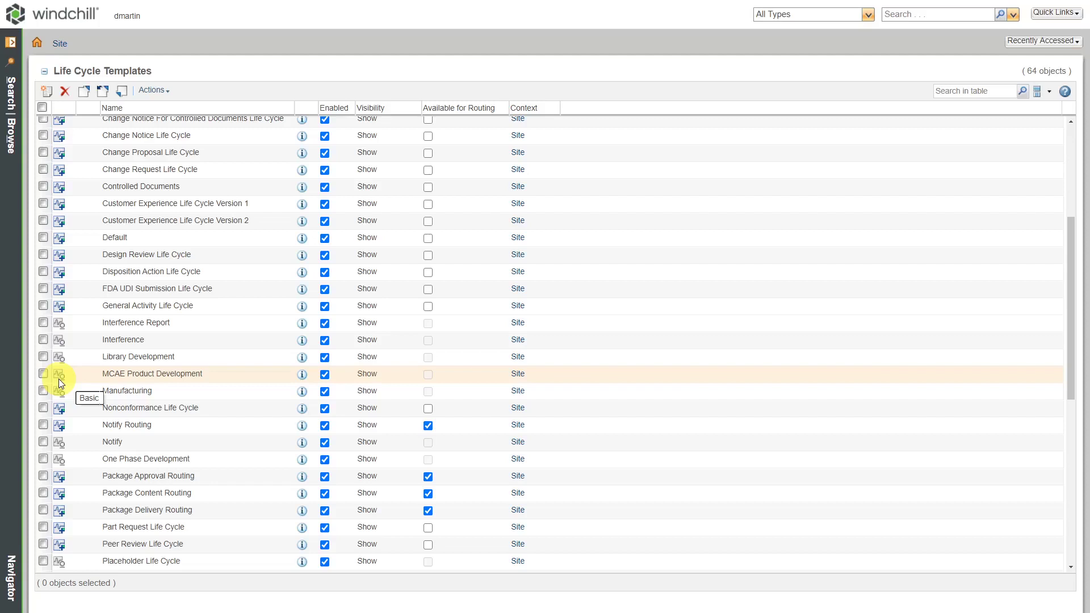
left_click(43, 373)
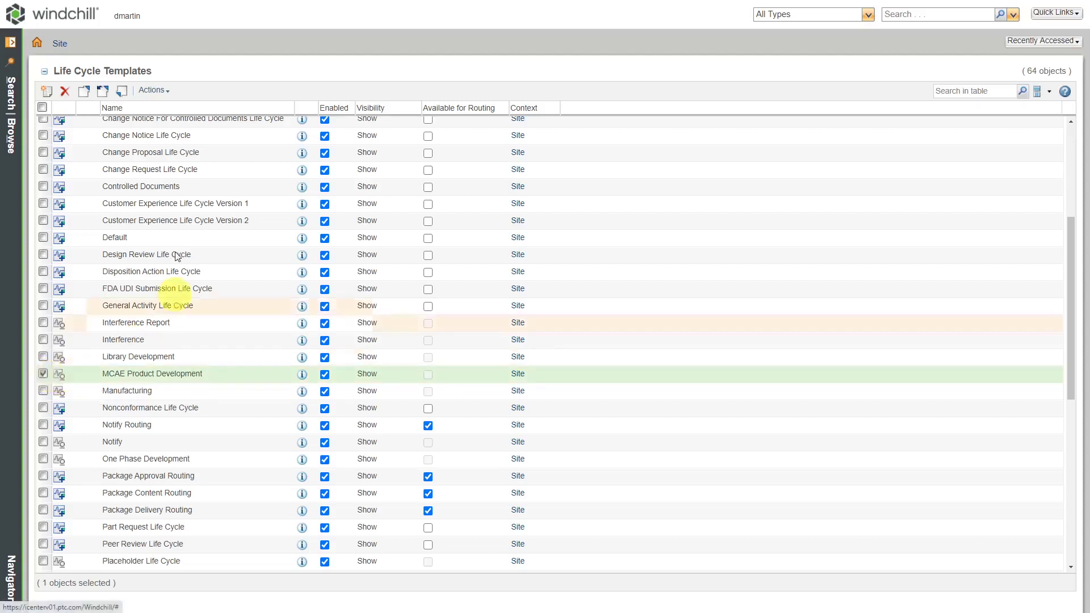
left_click(157, 92)
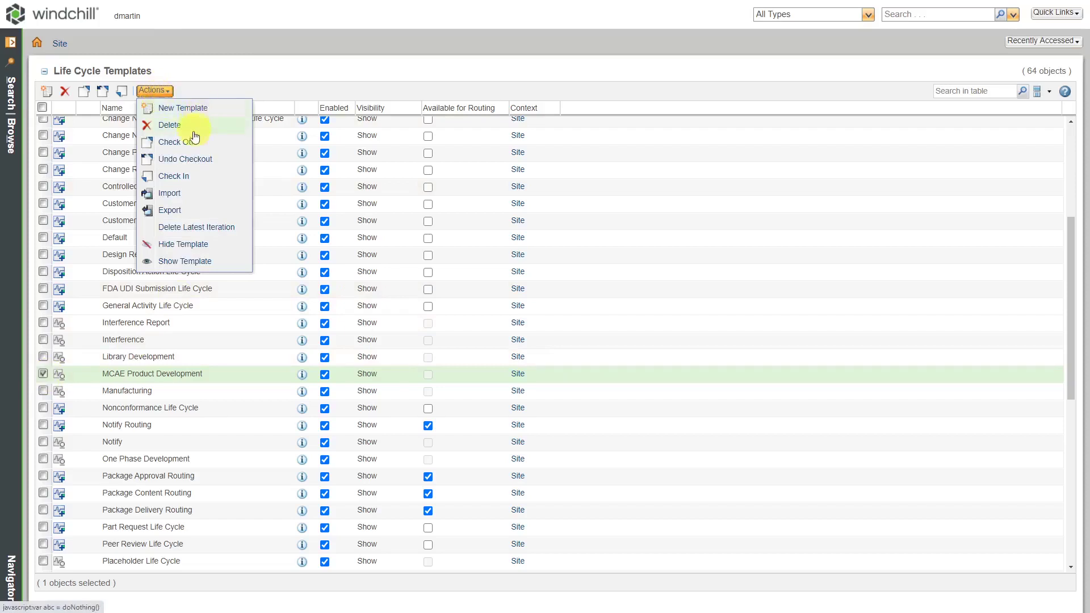
left_click(339, 71)
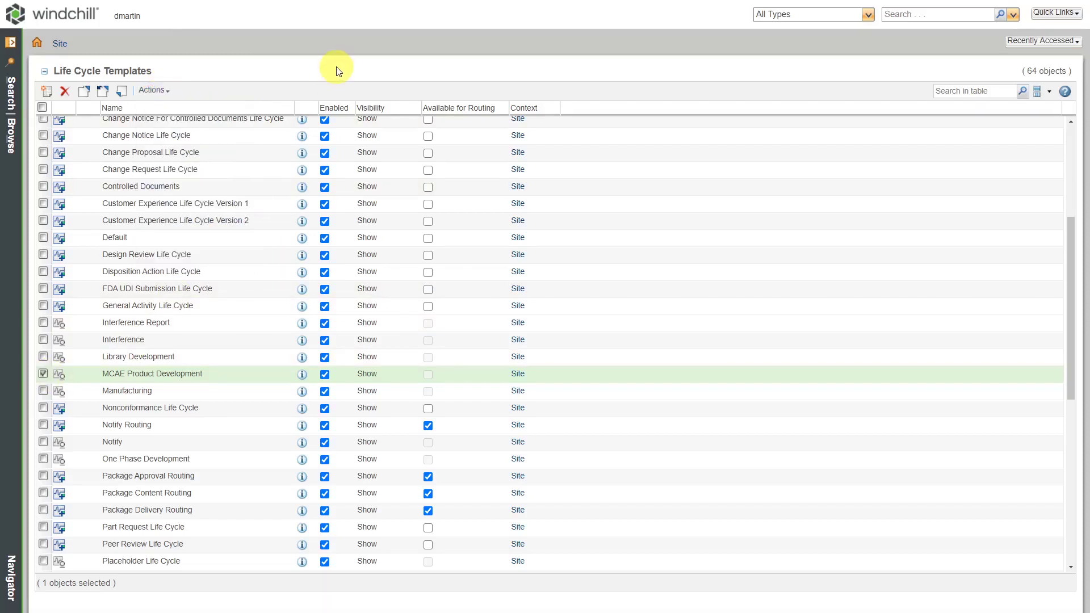
left_click(44, 375)
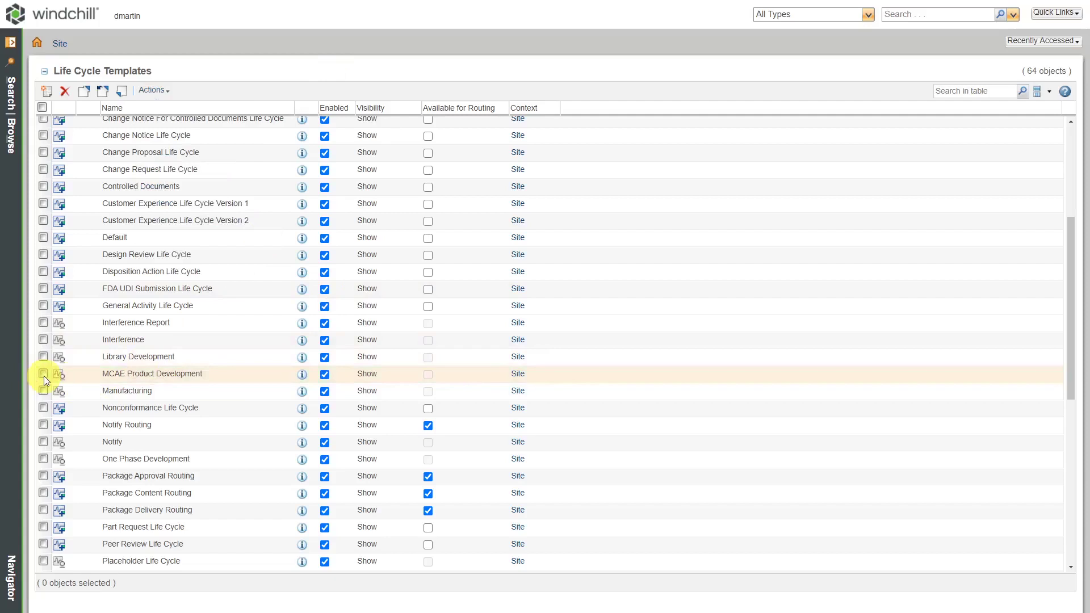